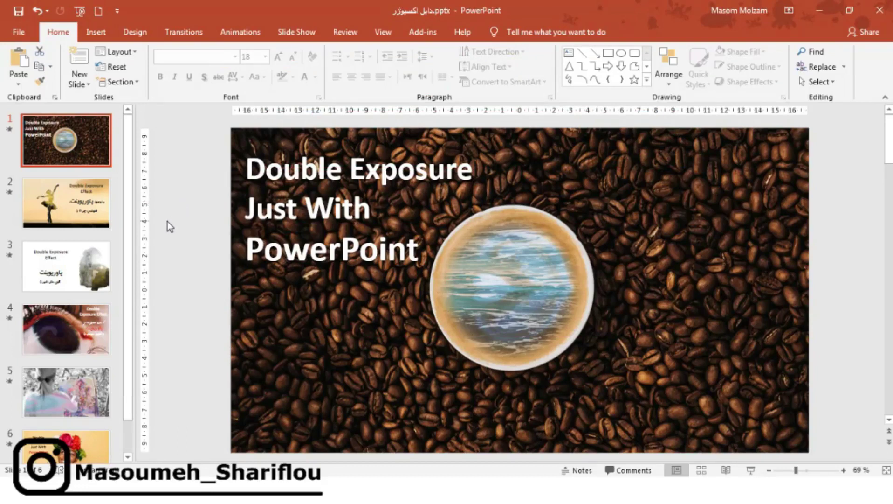
# Open slide 3, the finished lion-and-forest double exposure in the sample deck
pyautogui.scroll(-1, 119, 252)
pyautogui.click(90, 252)
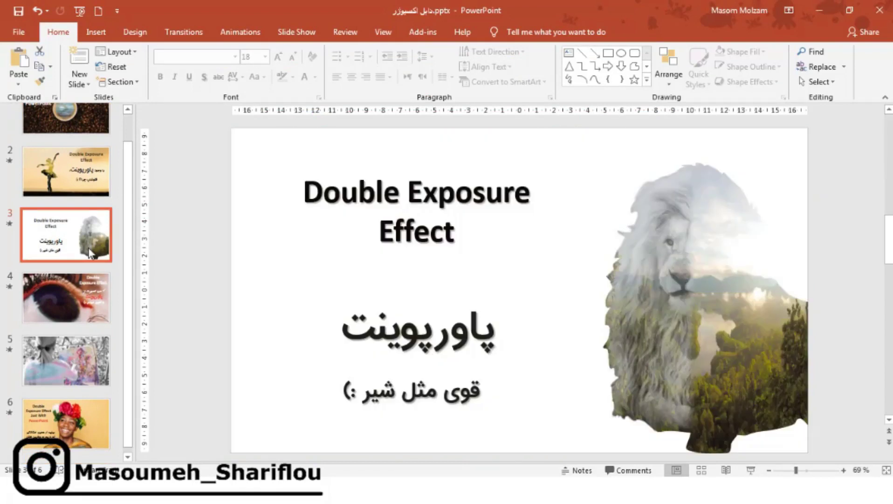
# Switch to the blank Presentation2 and insert the cut-out lion PNG
pyautogui.click(382, 470)
pyautogui.click(430, 463)
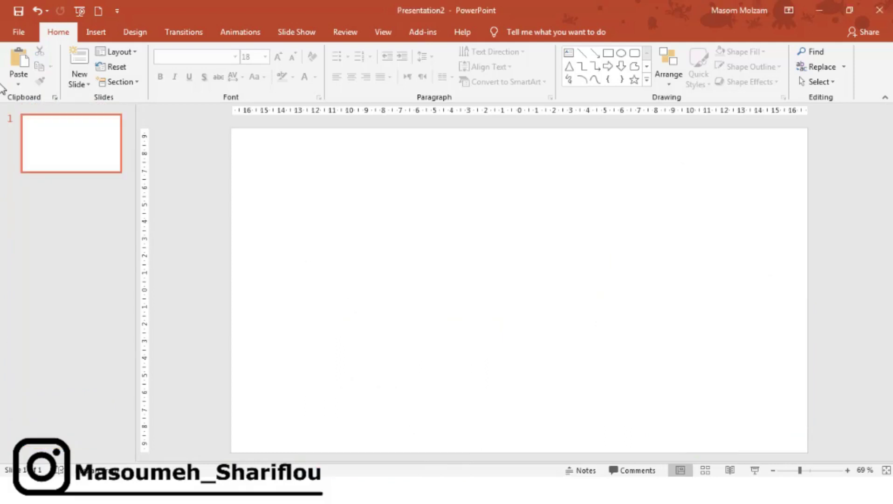
pyautogui.click(99, 31)
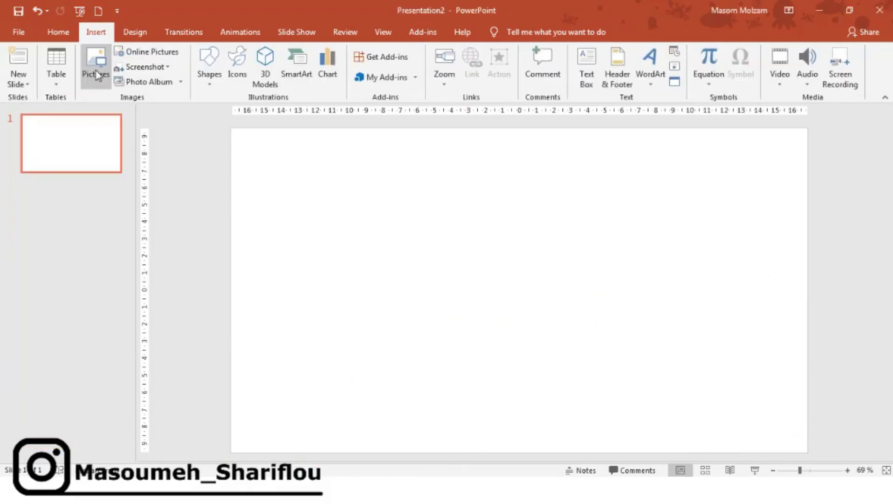
pyautogui.click(94, 58)
pyautogui.doubleClick(338, 148)
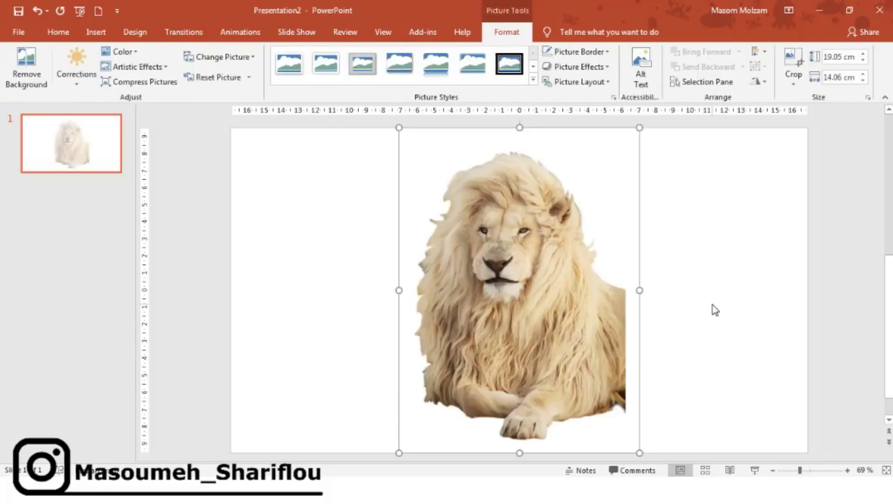
# Move the lion to the slide's right half and place a duplicate on the left half
pyautogui.moveTo(534, 331); pyautogui.dragTo(684, 340)
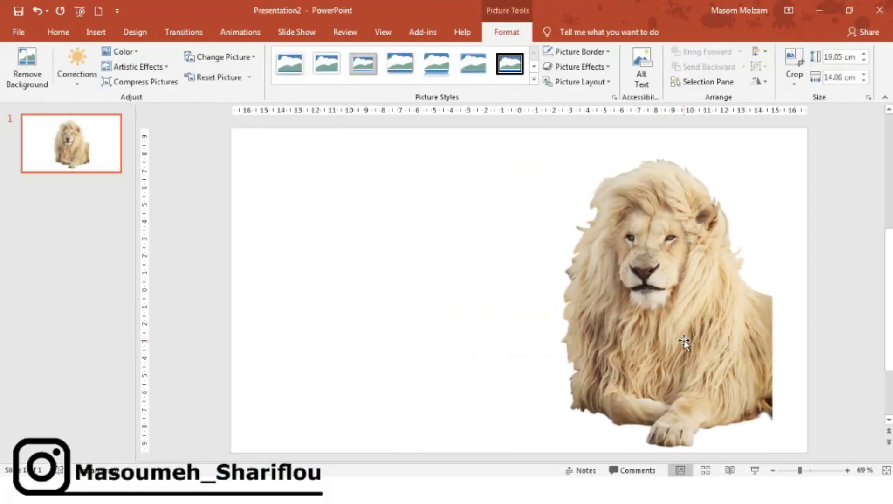
pyautogui.hotkey('ctrl', 'c')
pyautogui.hotkey('ctrl', 'v')
pyautogui.moveTo(680, 340); pyautogui.dragTo(403, 319)
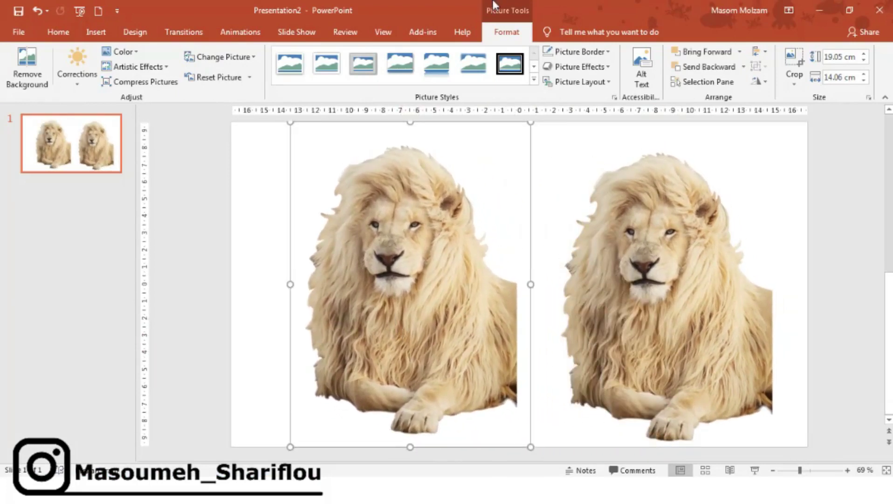
# Recolour the left lion Black and White: 75% and darken it with Brightness -40% Contrast -40%
pyautogui.click(122, 51)
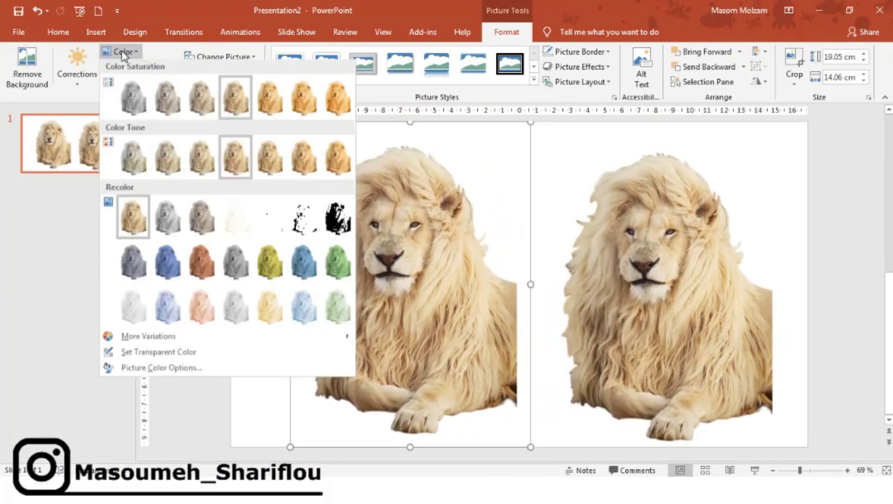
pyautogui.click(339, 232)
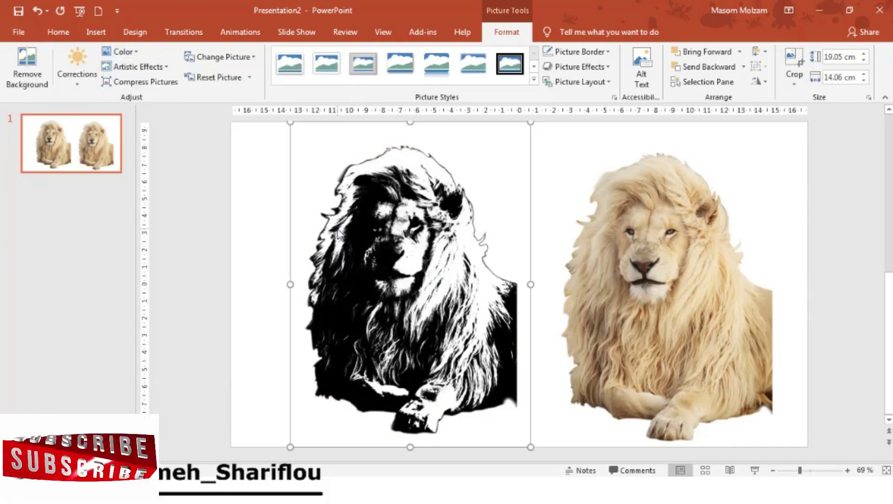
pyautogui.click(73, 83)
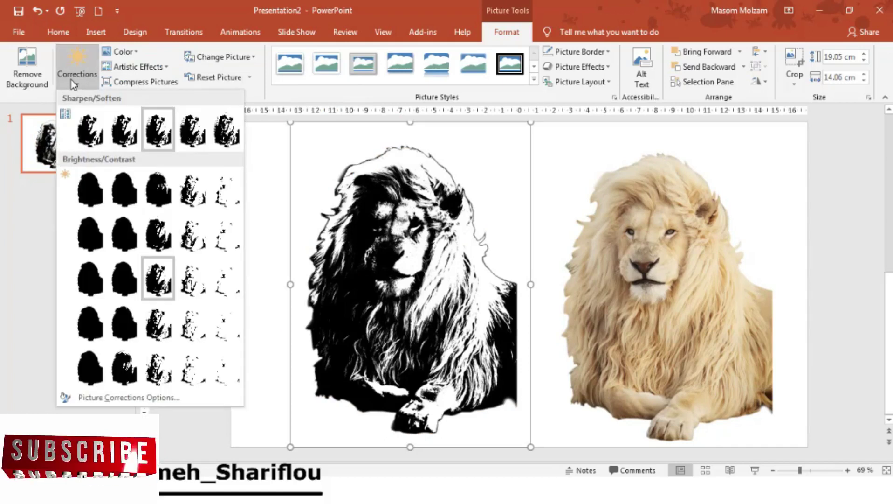
pyautogui.click(81, 184)
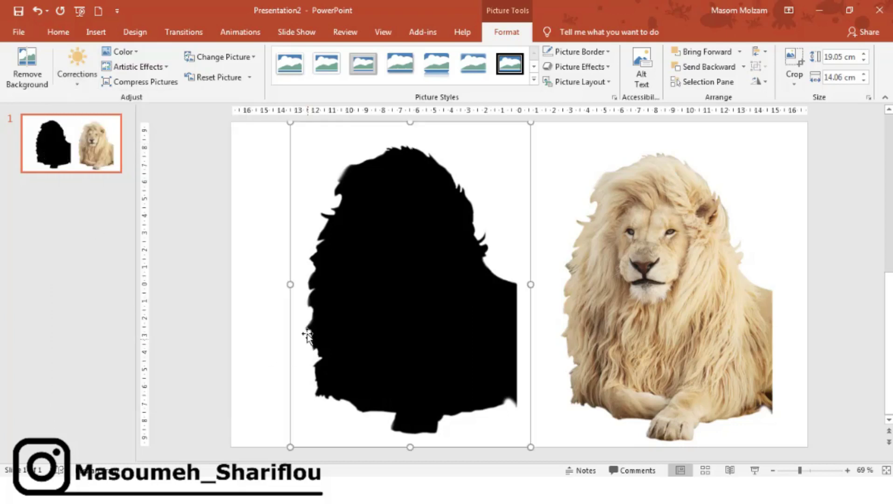
# Save the black silhouette as a separate PNG picture
pyautogui.rightClick(348, 321)
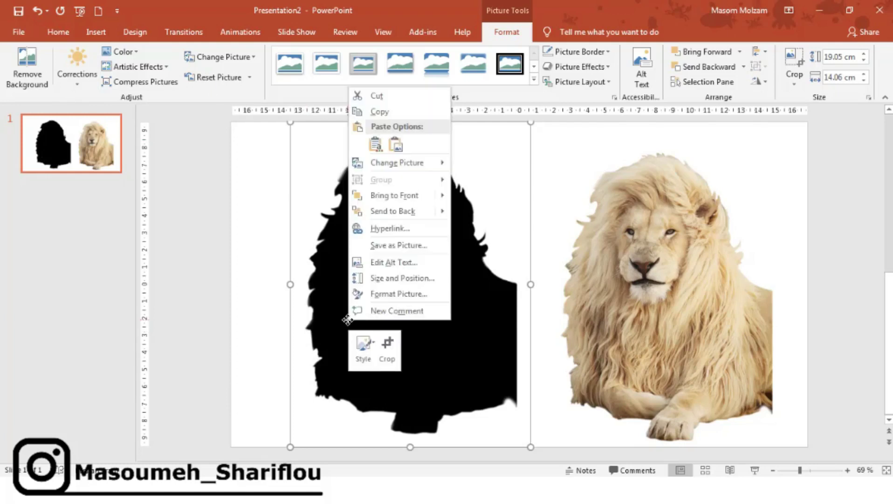
pyautogui.click(404, 251)
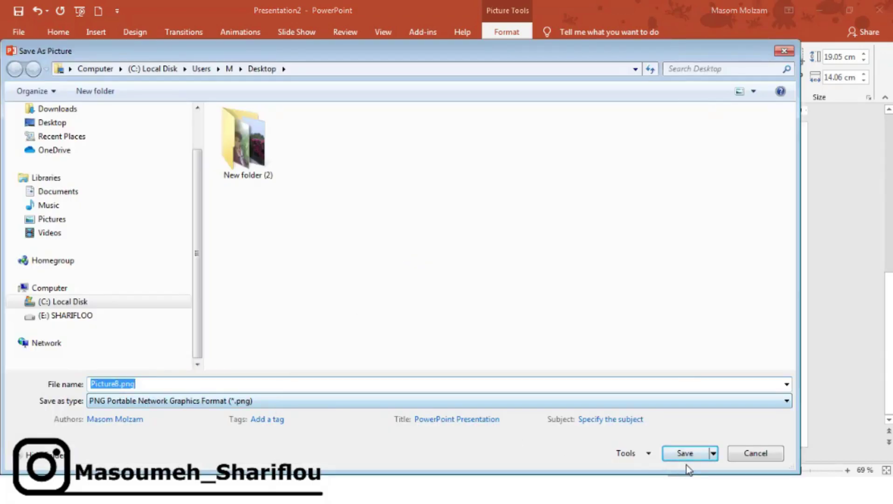
pyautogui.click(737, 454)
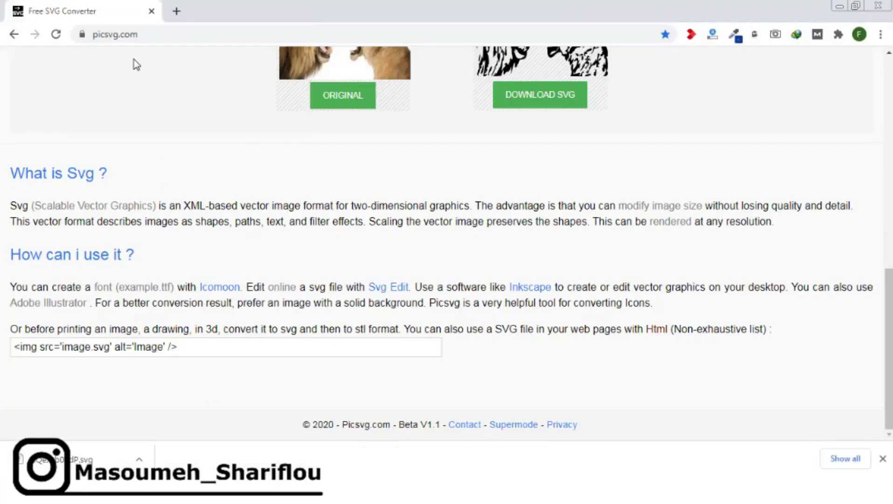
# Upload the Picture1.png silhouette to the PicSvg converter
pyautogui.click(143, 36)
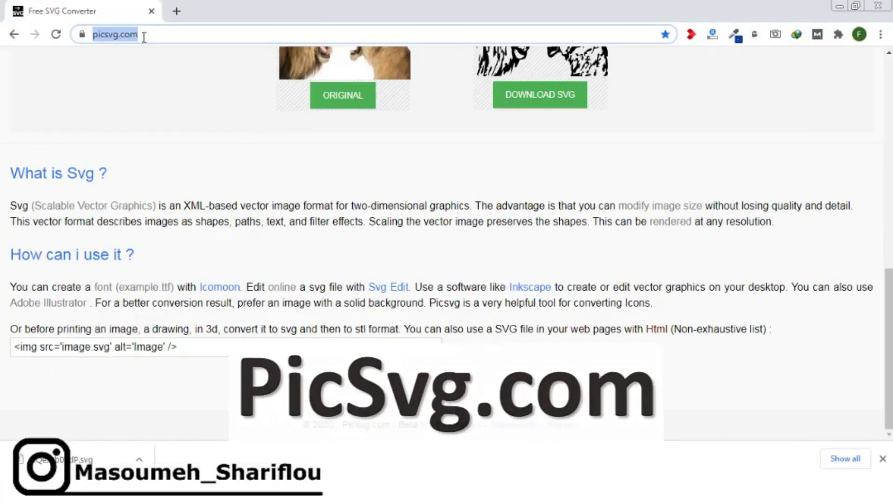
pyautogui.scroll(5, 231, 166)
pyautogui.scroll(4, 231, 166)
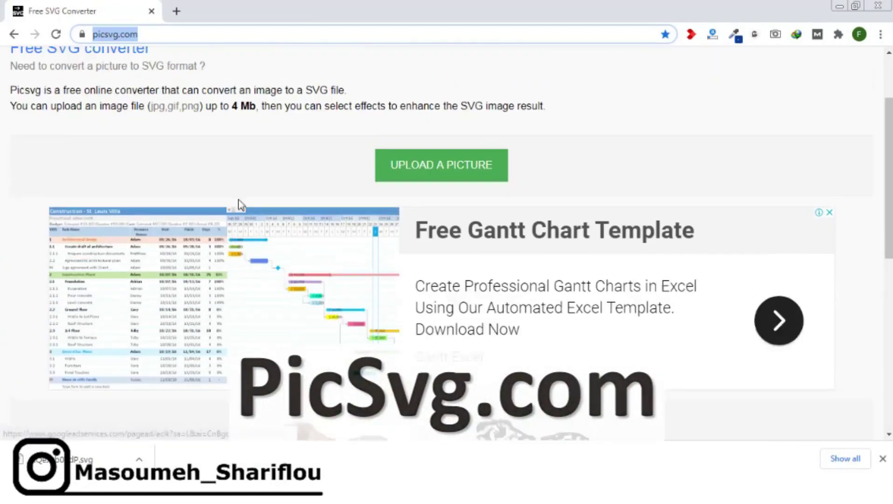
pyautogui.scroll(1, 239, 205)
pyautogui.click(424, 219)
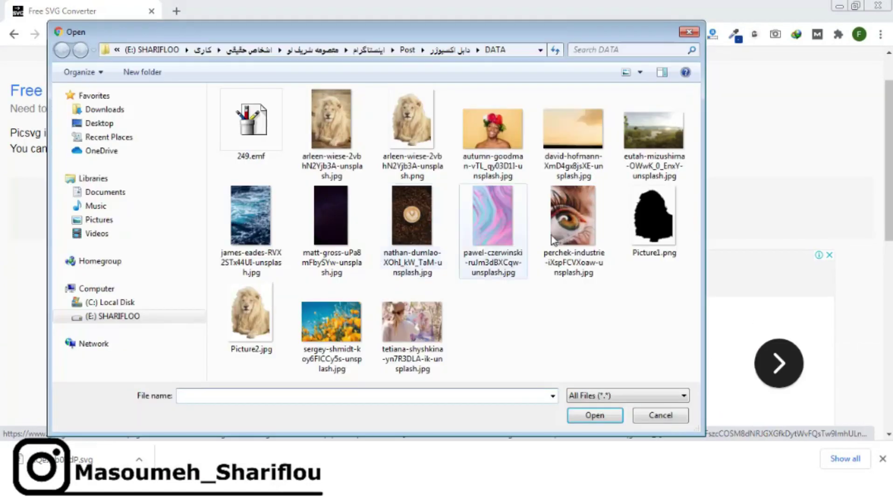
pyautogui.click(672, 235)
pyautogui.click(593, 419)
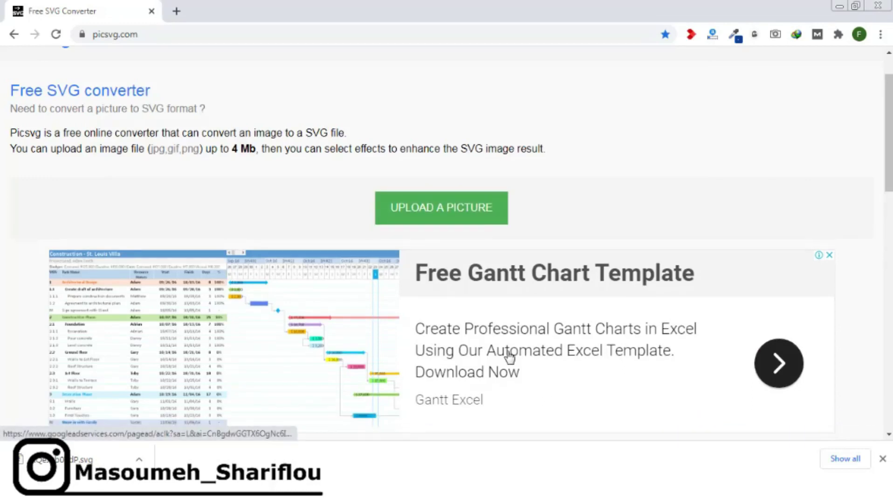
# Apply the Ready #1 filter for a filled SVG silhouette, then return to Presentation2
pyautogui.scroll(-3, 510, 357)
pyautogui.scroll(-1, 509, 357)
pyautogui.scroll(-2, 509, 357)
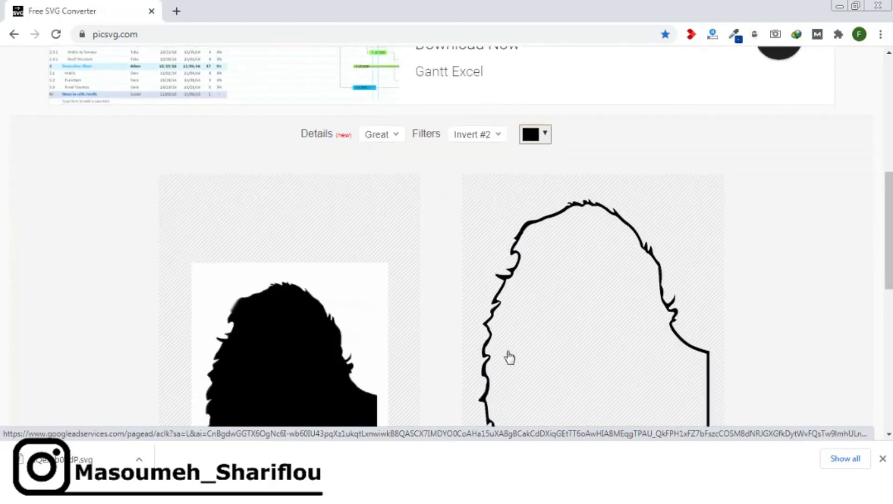
pyautogui.scroll(-1, 510, 357)
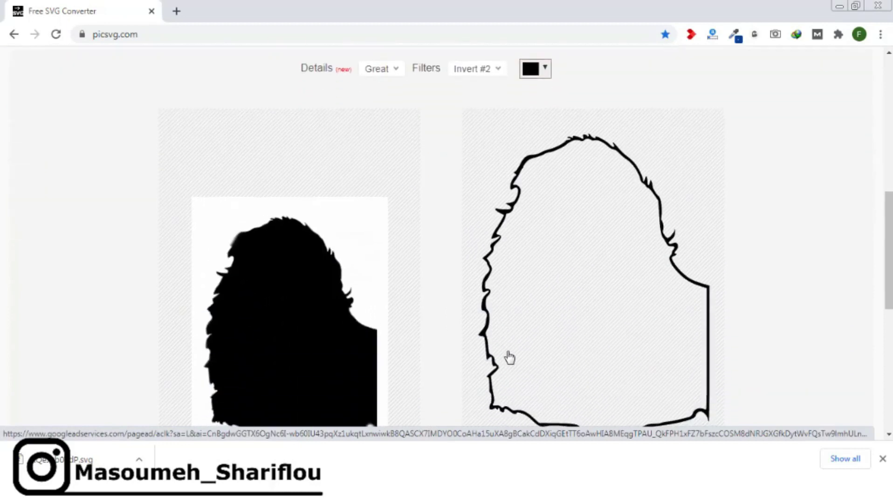
pyautogui.click(487, 70)
pyautogui.click(484, 148)
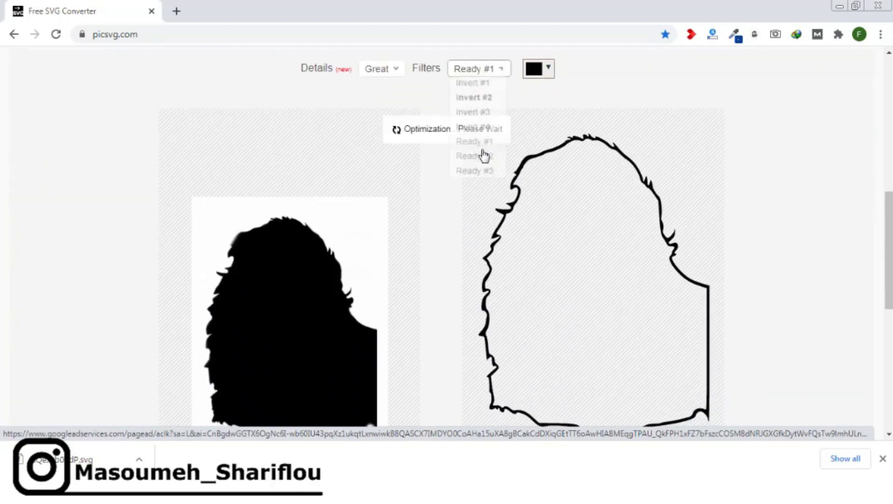
pyautogui.scroll(-4, 479, 210)
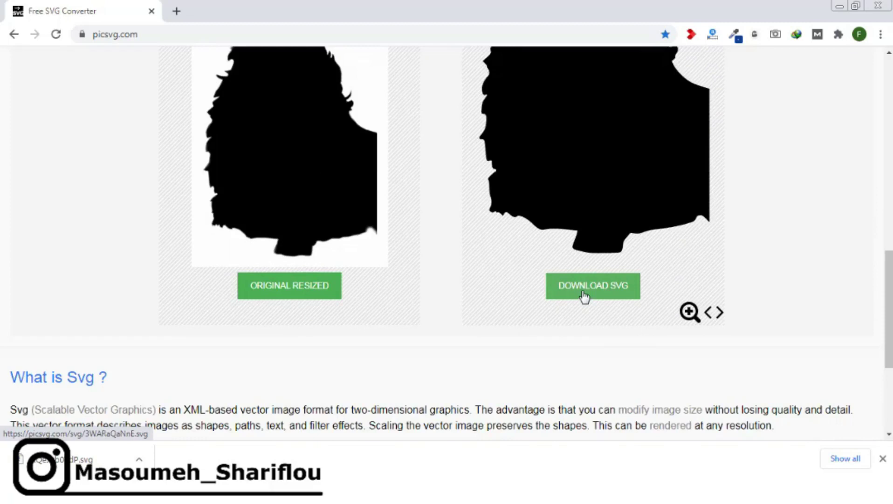
pyautogui.click(380, 500)
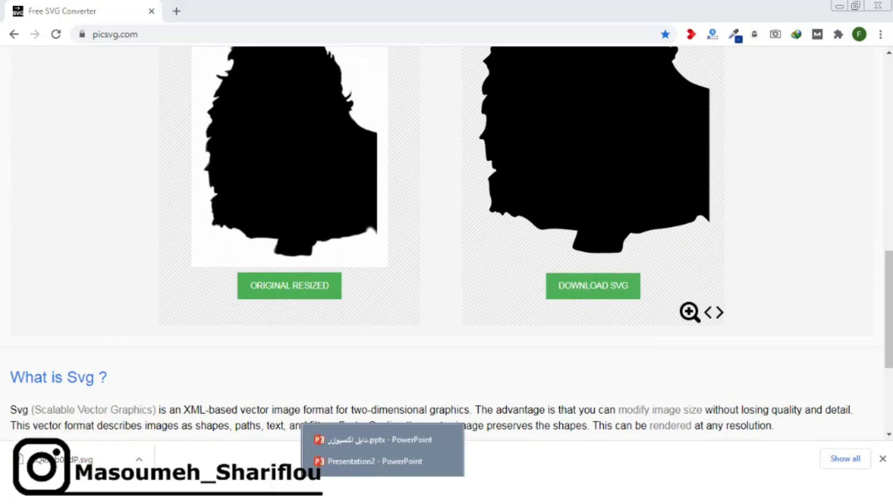
pyautogui.click(367, 461)
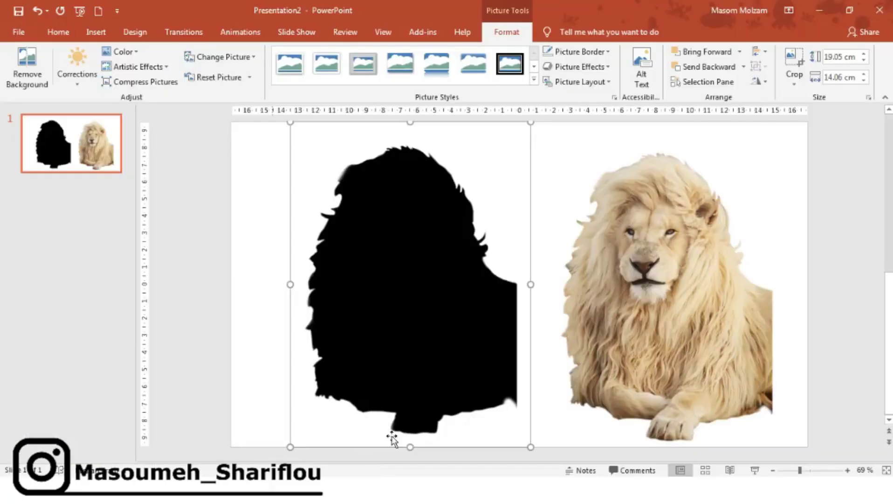
# Replace the old silhouette with A4deBOd4U8.svg from Downloads, moved to the left
pyautogui.press('Delete')
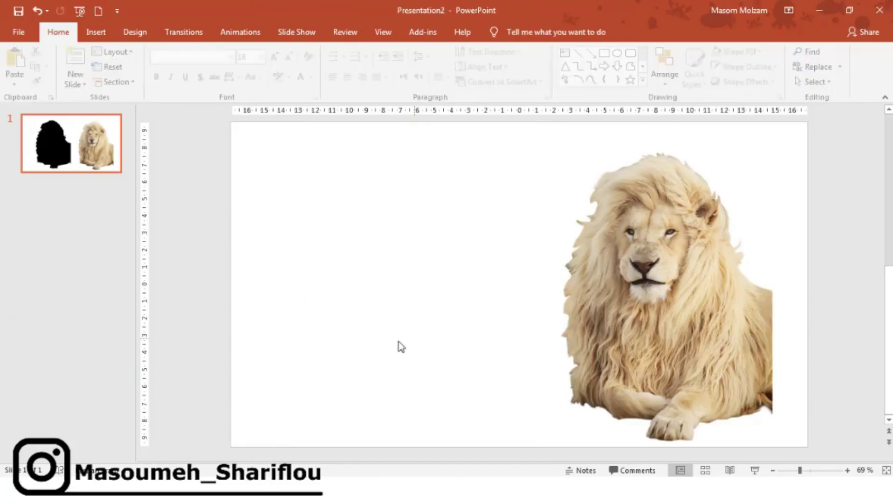
pyautogui.click(95, 32)
pyautogui.click(97, 76)
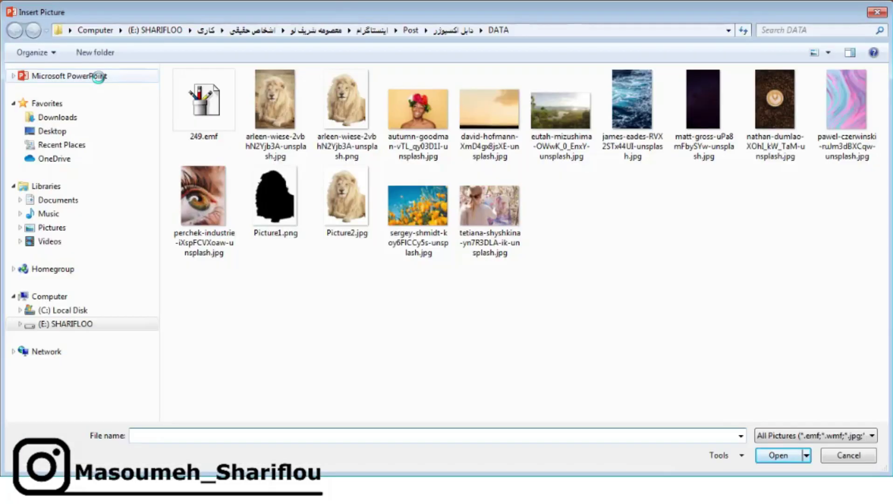
pyautogui.click(93, 117)
pyautogui.click(277, 141)
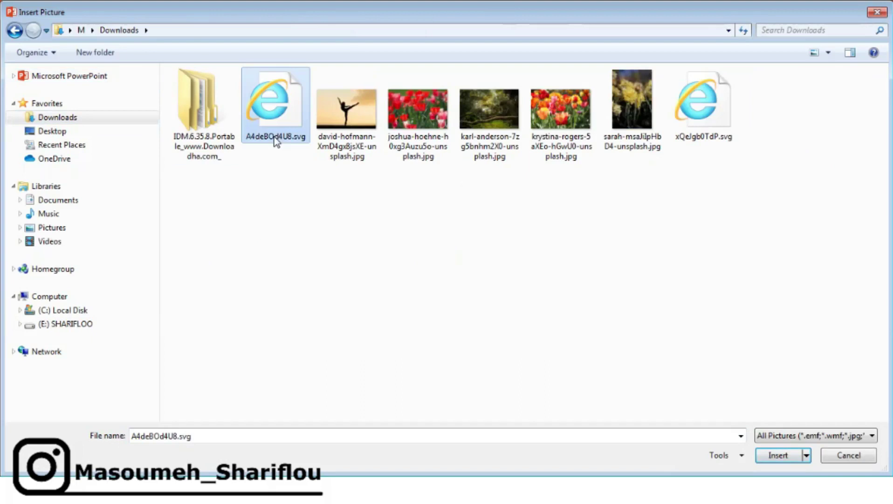
pyautogui.click(777, 455)
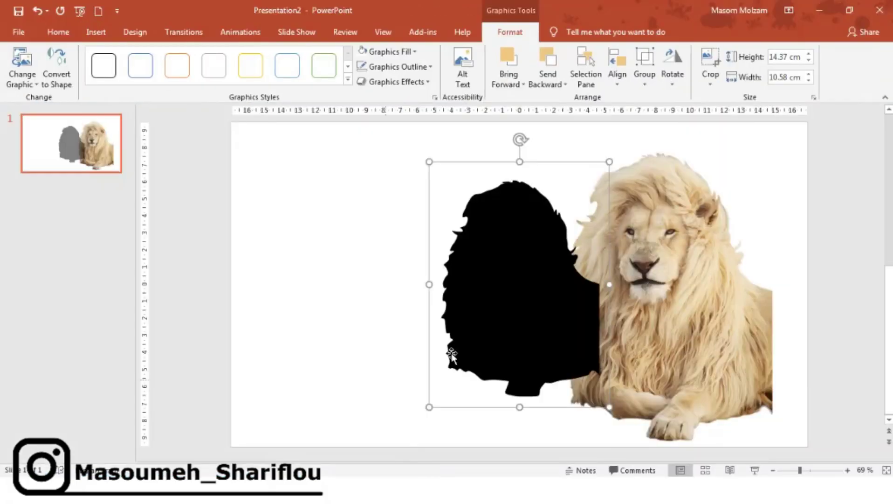
pyautogui.moveTo(477, 332); pyautogui.dragTo(368, 332)
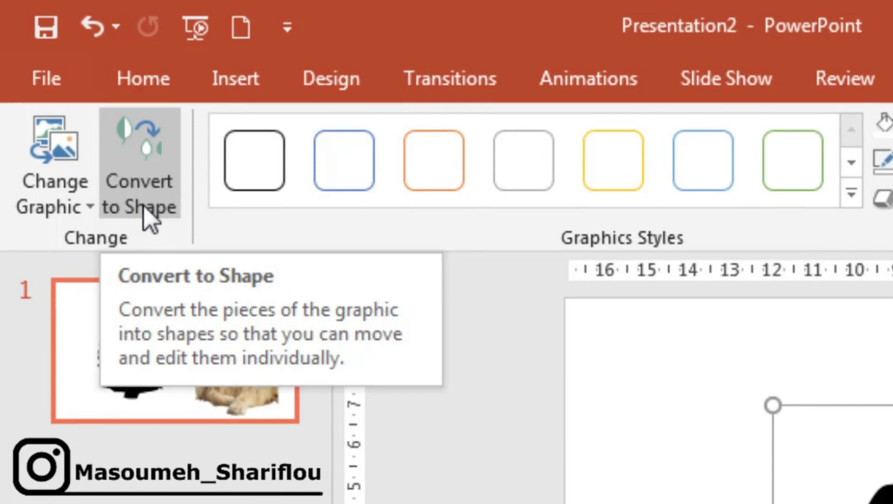
# Convert the SVG silhouette to an editable shape and move it to the slide's left side
pyautogui.click(144, 207)
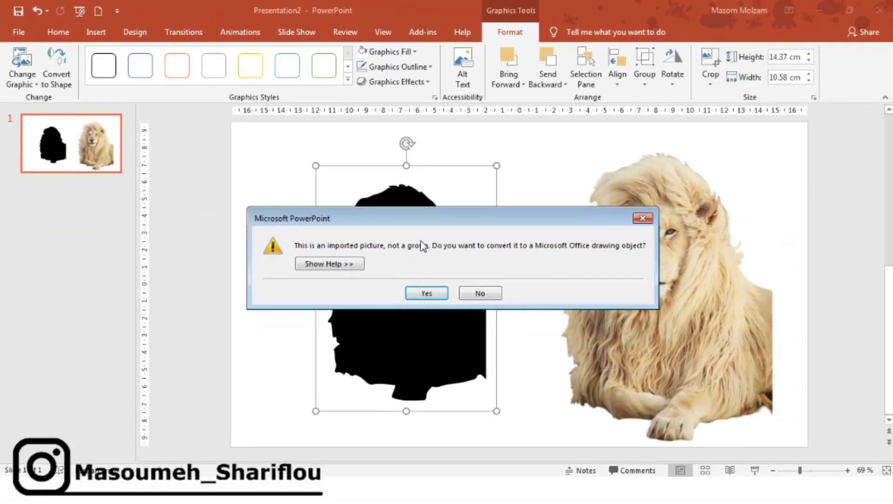
pyautogui.click(437, 292)
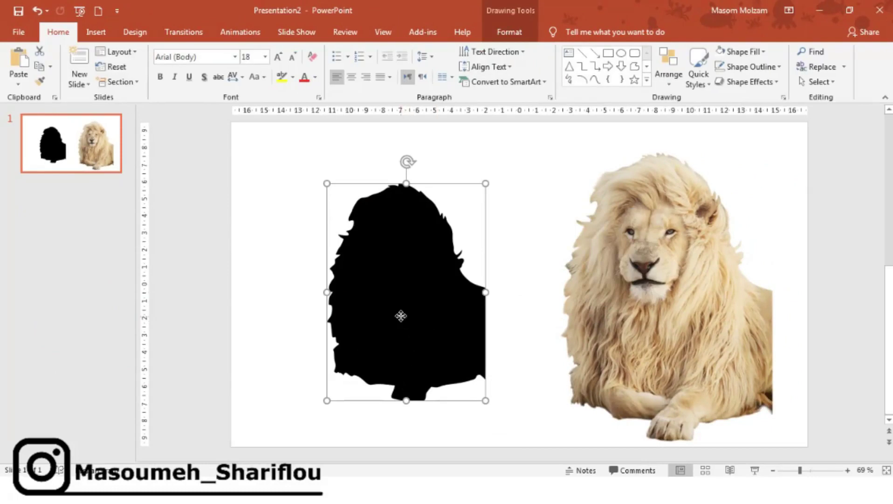
pyautogui.moveTo(401, 316); pyautogui.dragTo(412, 307)
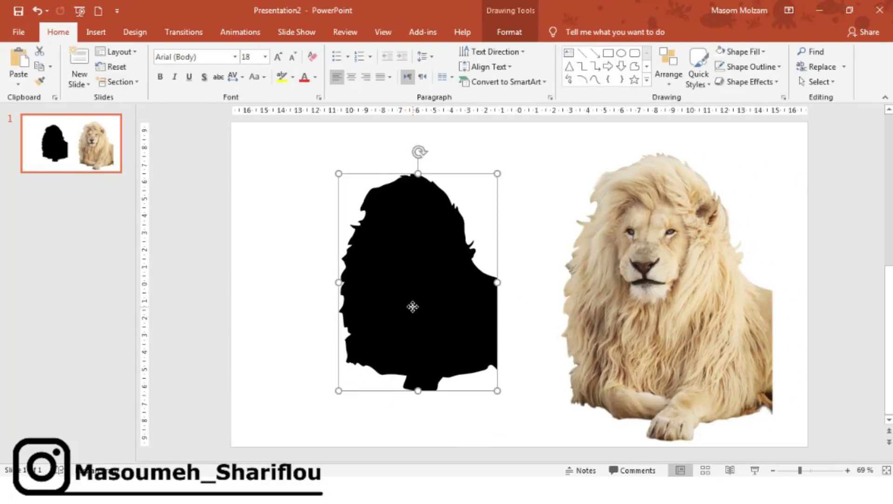
pyautogui.moveTo(412, 313); pyautogui.dragTo(334, 315)
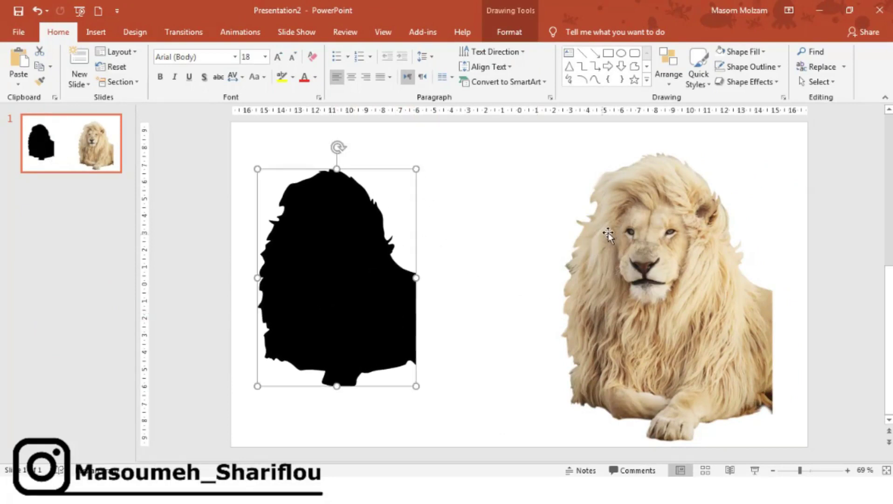
pyautogui.click(411, 150)
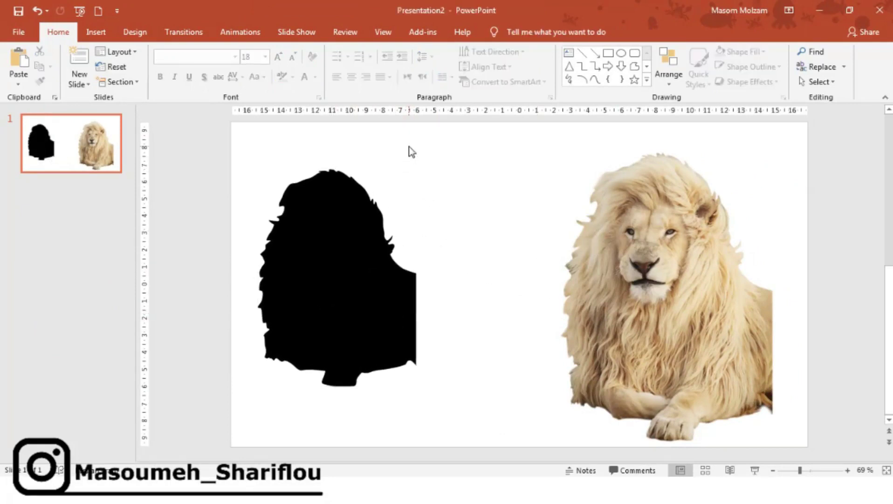
pyautogui.click(97, 36)
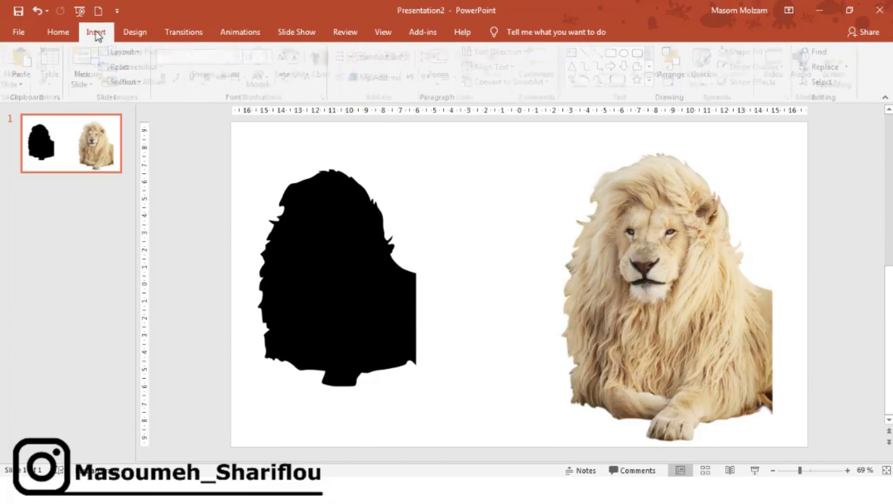
pyautogui.click(210, 80)
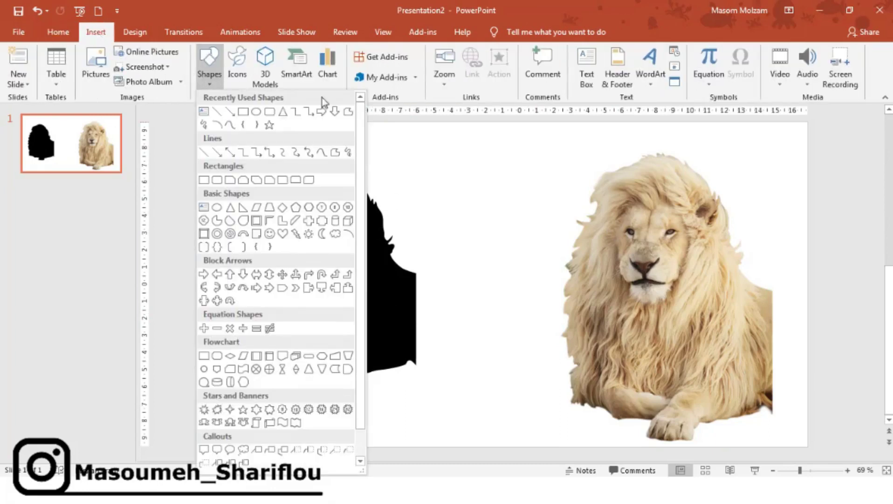
# Try a freeform outline around the lion's mane, then drag the black silhouette over the lion
pyautogui.click(353, 114)
pyautogui.moveTo(634, 154)
pyautogui.mouseDown()
pyautogui.moveTo(709, 184)
pyautogui.moveTo(751, 275)
pyautogui.moveTo(775, 290)
pyautogui.moveTo(771, 413)
pyautogui.moveTo(755, 422)
pyautogui.moveTo(640, 440)
pyautogui.moveTo(644, 422)
pyautogui.moveTo(589, 419)
pyautogui.moveTo(545, 318)
pyautogui.moveTo(558, 205)
pyautogui.moveTo(600, 159)
pyautogui.moveTo(631, 156)
pyautogui.mouseUp()
pyautogui.moveTo(630, 196); pyautogui.dragTo(578, 357)
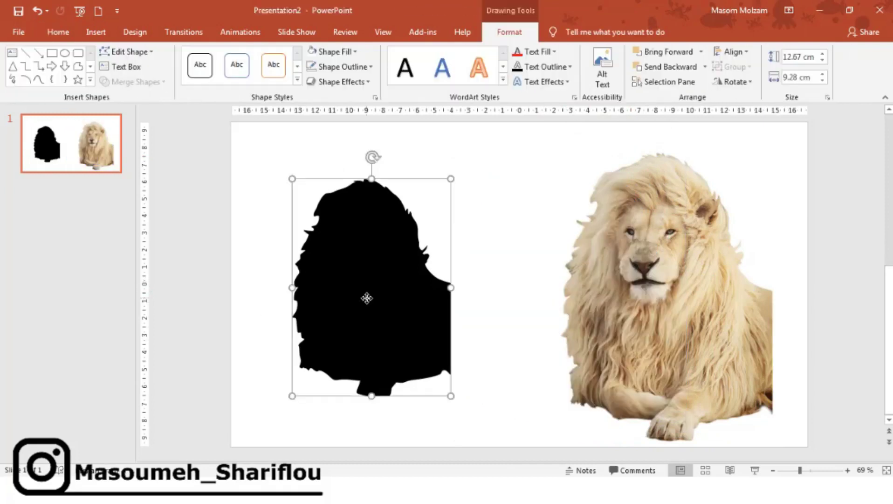
pyautogui.moveTo(364, 302); pyautogui.dragTo(687, 308)
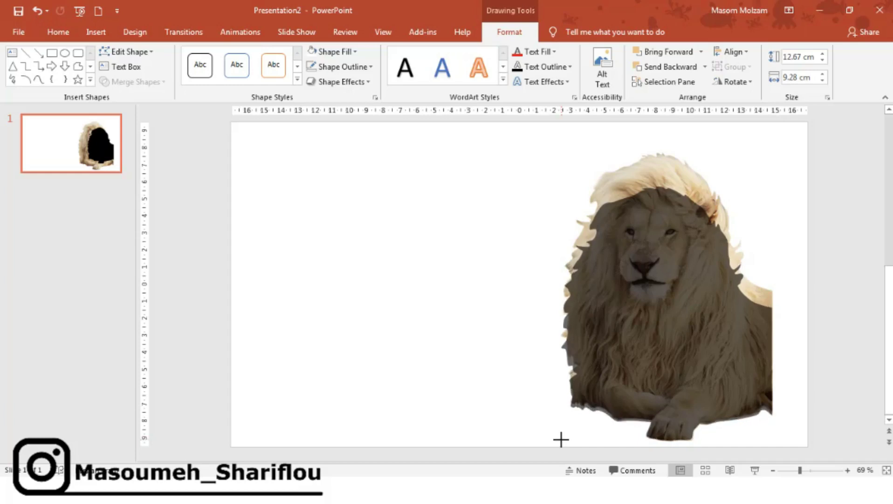
# Resize the silhouette to 16.9 × 12.32 cm to match the lion and move it back left
pyautogui.doubleClick(561, 440)
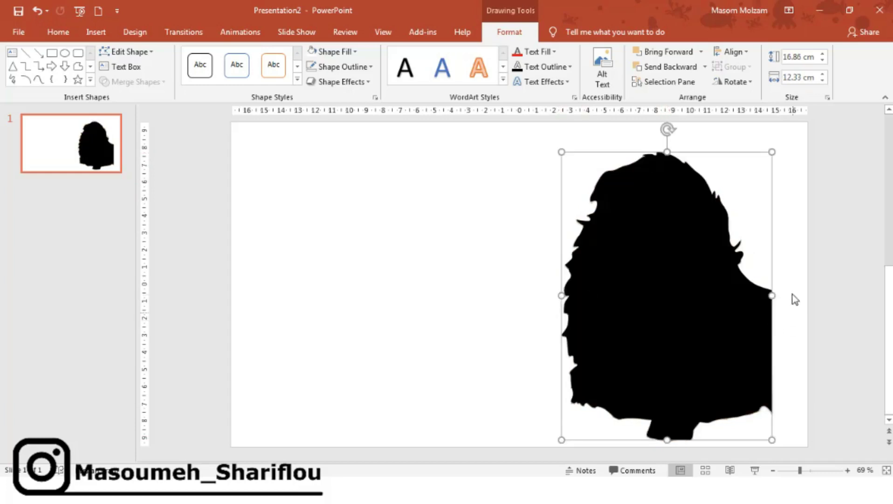
pyautogui.moveTo(776, 297); pyautogui.dragTo(775, 297)
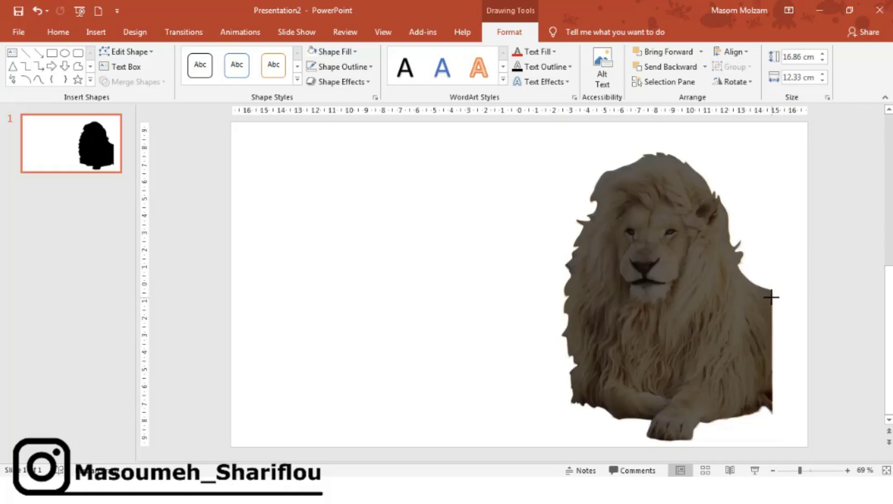
pyautogui.moveTo(666, 440); pyautogui.dragTo(665, 440)
pyautogui.click(667, 152)
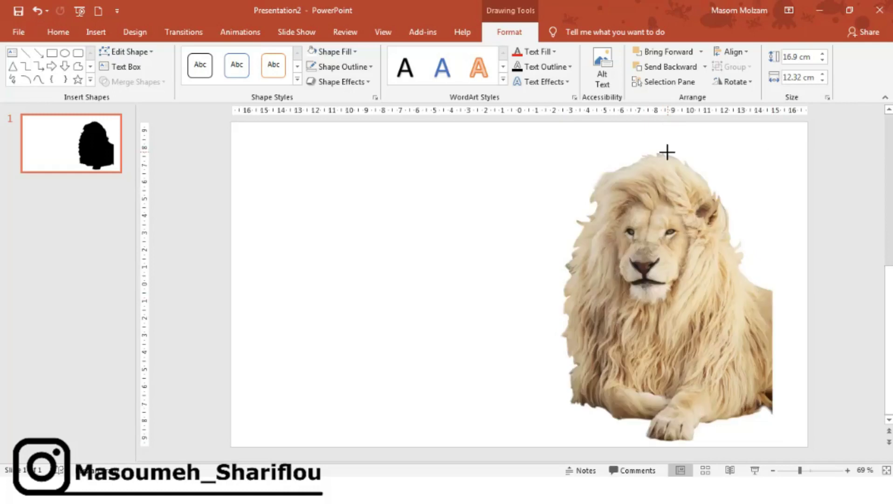
pyautogui.moveTo(685, 355); pyautogui.dragTo(411, 342)
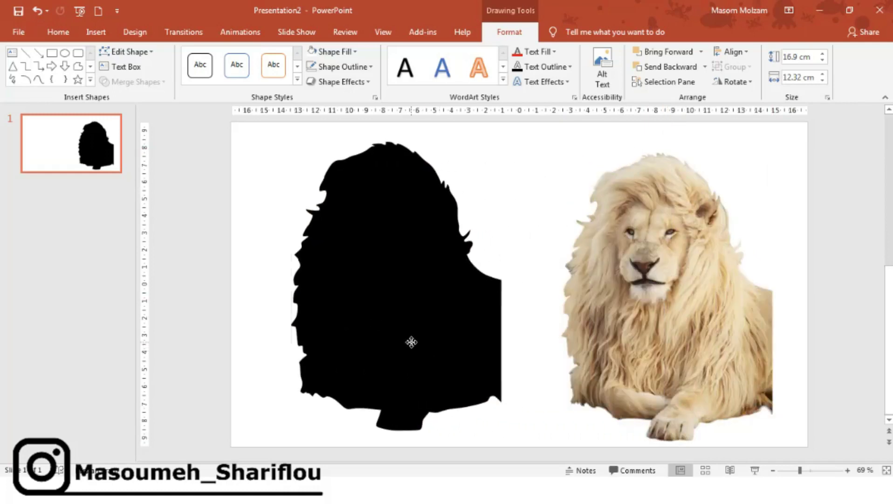
# Switch the silhouette's fill to Picture or texture fill in Format Shape
pyautogui.rightClick(411, 342)
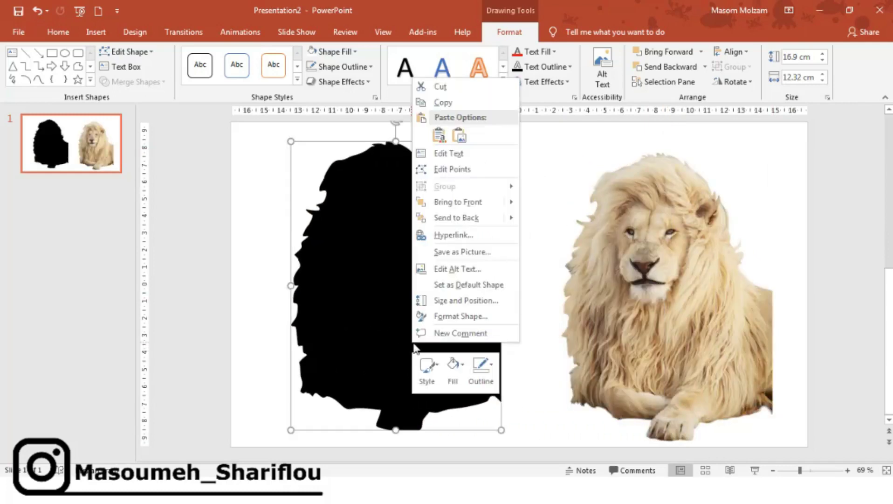
pyautogui.click(461, 316)
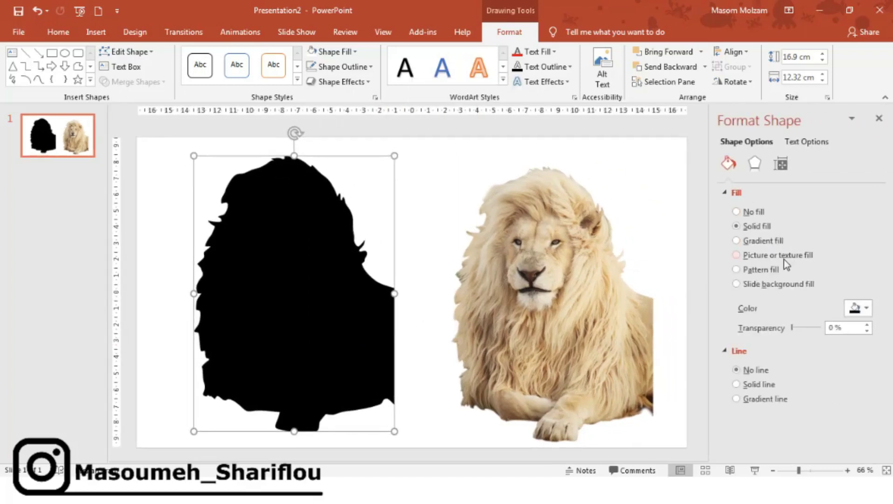
pyautogui.click(794, 256)
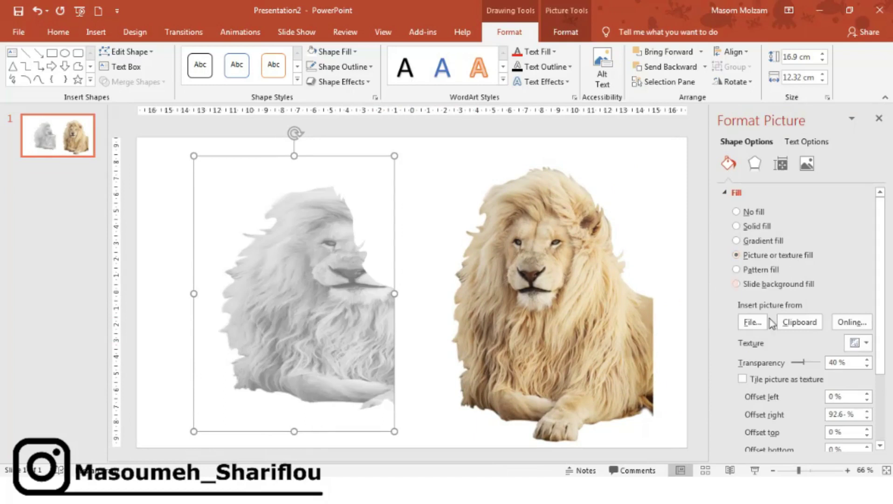
pyautogui.click(752, 325)
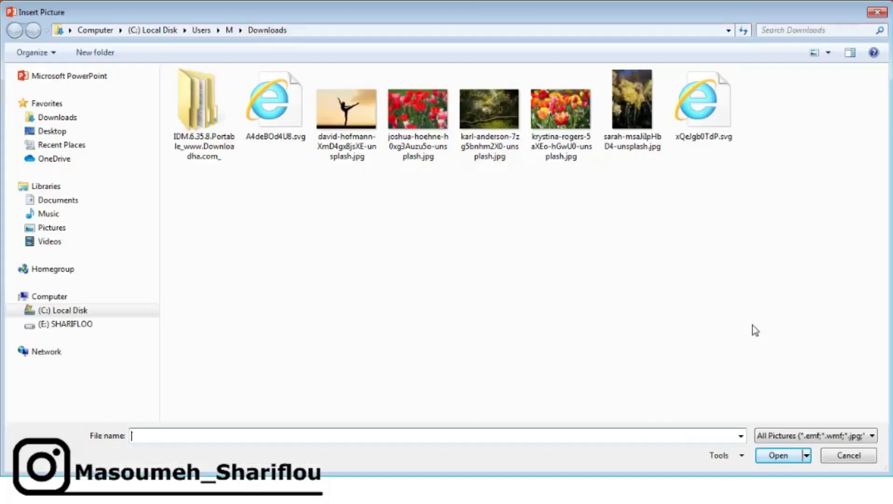
# Fill it with the forest-and-river landscape from the DATA folder at 0% transparency
pyautogui.click(133, 324)
pyautogui.doubleClick(212, 212)
pyautogui.doubleClick(218, 135)
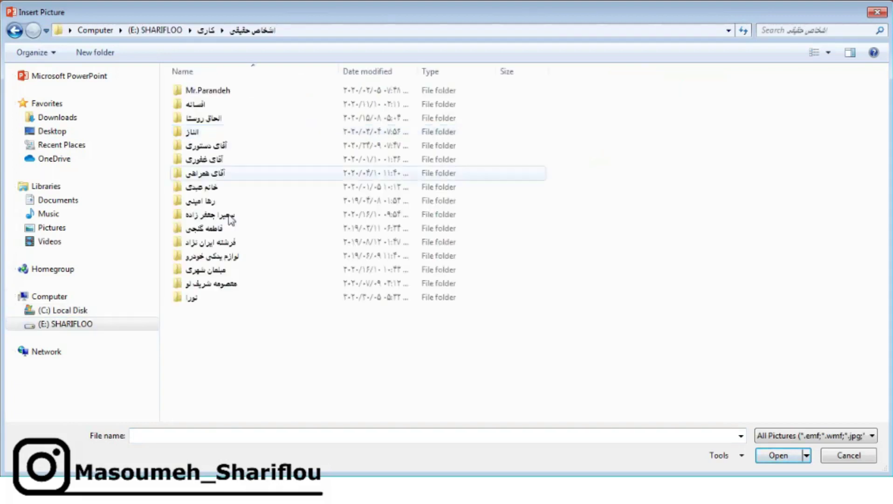
pyautogui.doubleClick(235, 283)
pyautogui.doubleClick(235, 133)
pyautogui.doubleClick(275, 99)
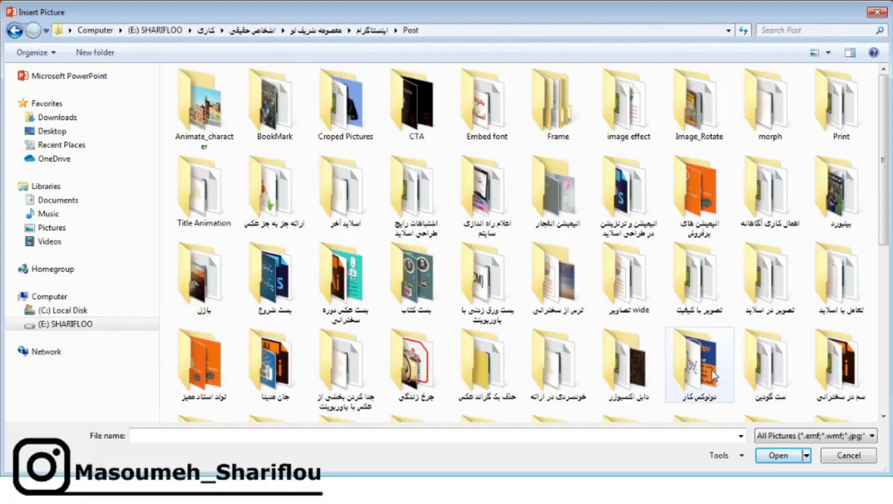
pyautogui.doubleClick(629, 361)
pyautogui.doubleClick(232, 116)
pyautogui.doubleClick(558, 120)
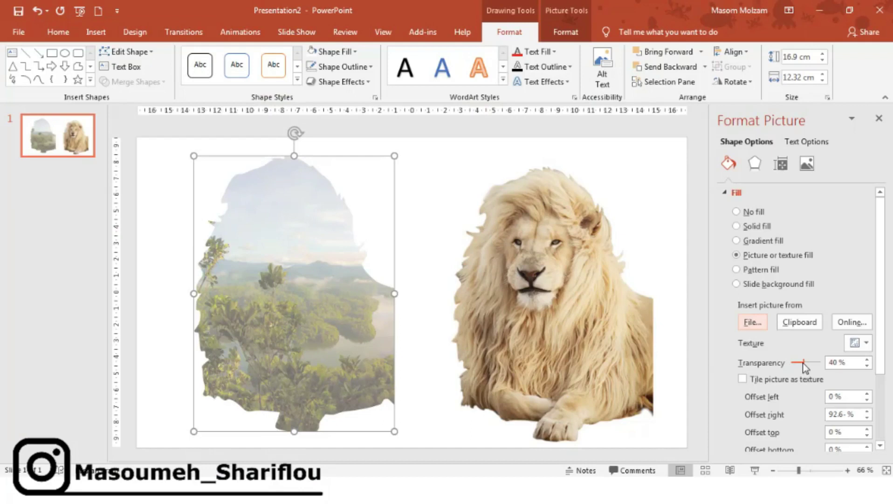
pyautogui.moveTo(804, 362); pyautogui.dragTo(791, 362)
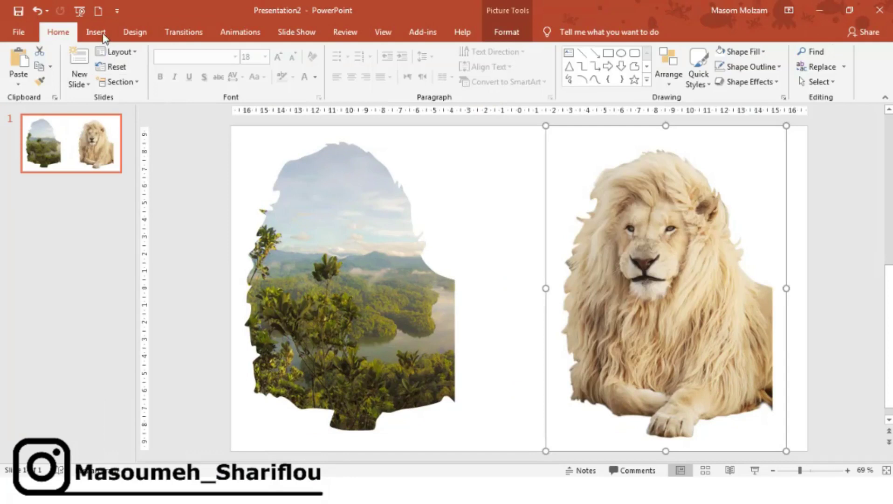
pyautogui.click(103, 36)
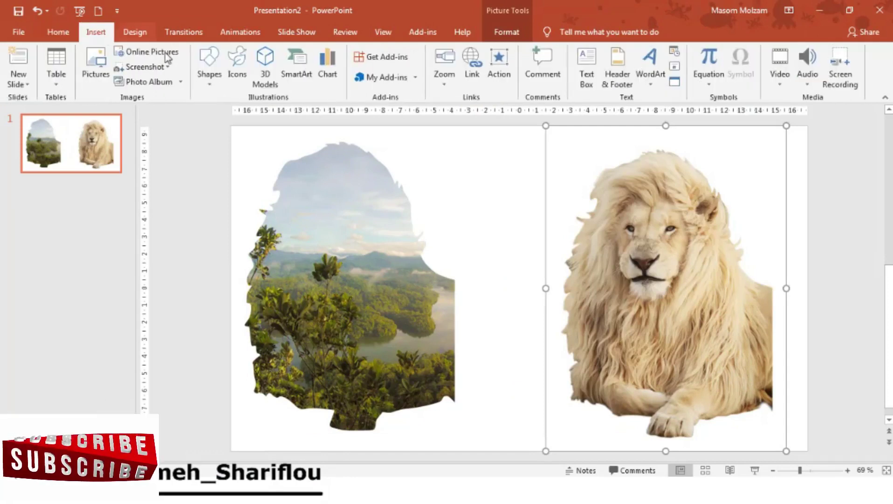
# Draw a rectangle over the lion photo with no outline and a white fill
pyautogui.click(215, 80)
pyautogui.click(244, 112)
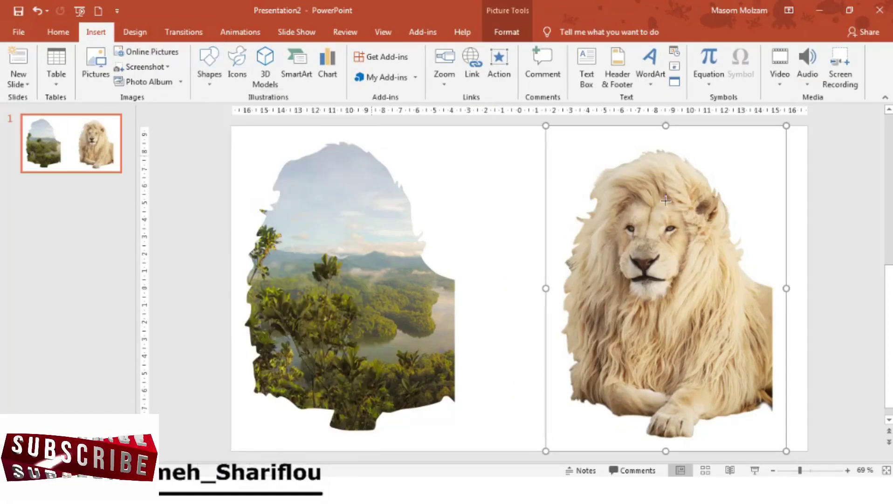
pyautogui.moveTo(562, 127)
pyautogui.mouseDown()
pyautogui.moveTo(704, 373)
pyautogui.moveTo(773, 443)
pyautogui.mouseUp()
pyautogui.moveTo(667, 129); pyautogui.dragTo(668, 150)
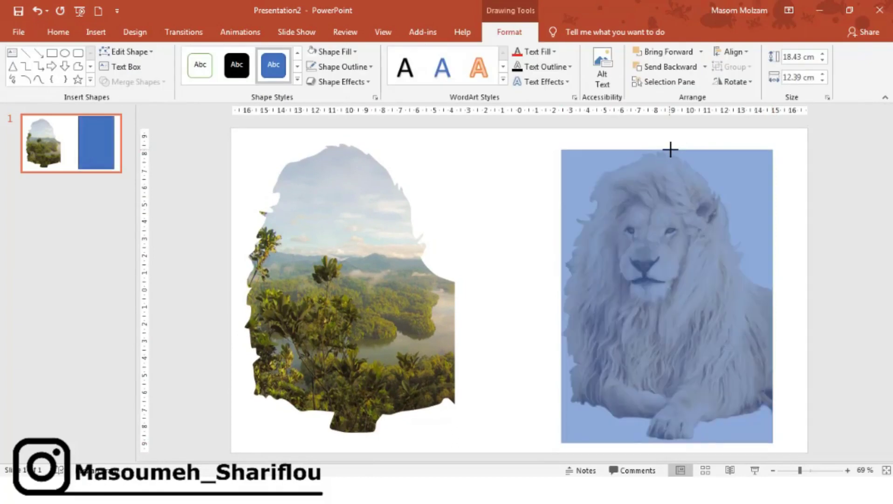
pyautogui.click(344, 68)
pyautogui.click(356, 210)
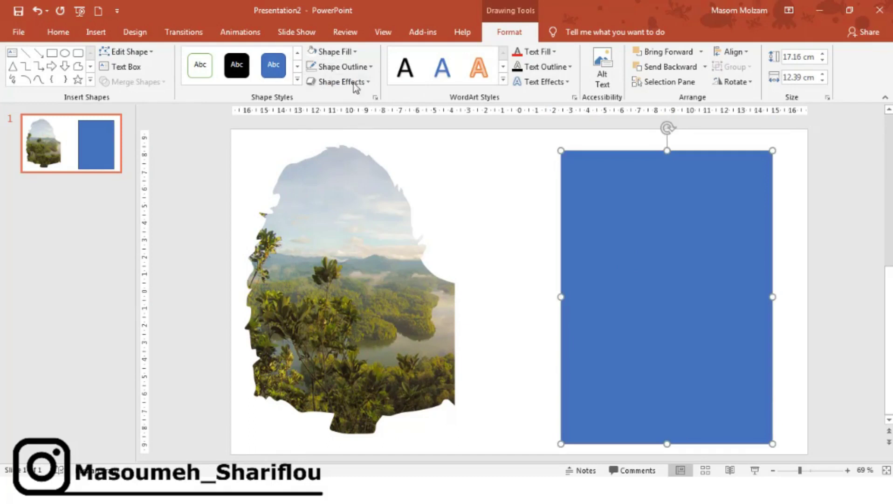
pyautogui.click(337, 52)
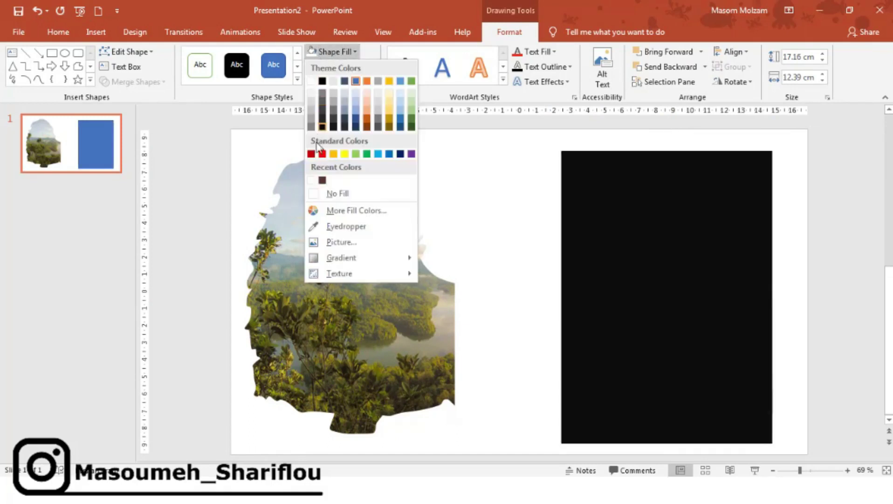
pyautogui.click(312, 181)
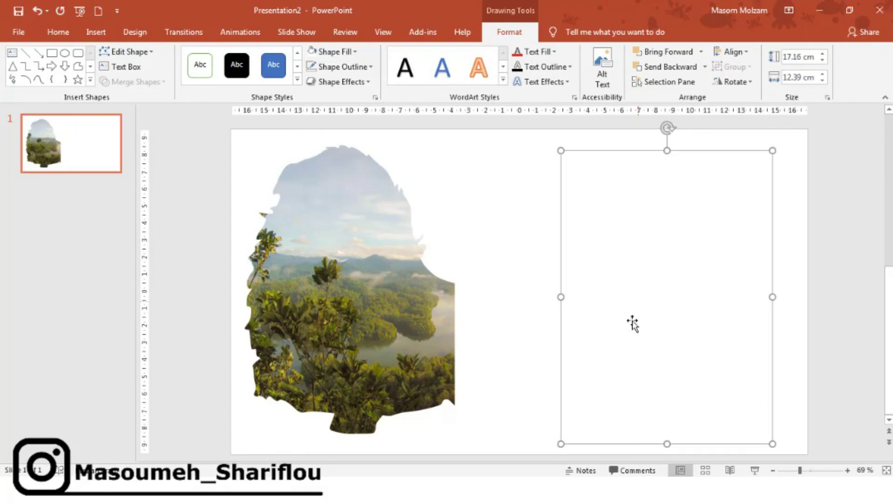
# Paste the lion picture and group it with the white rectangle
pyautogui.rightClick(636, 219)
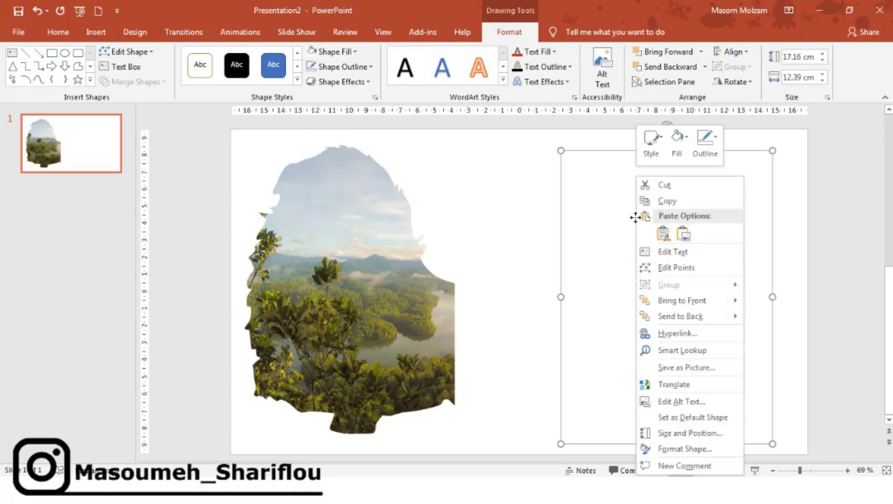
pyautogui.click(659, 319)
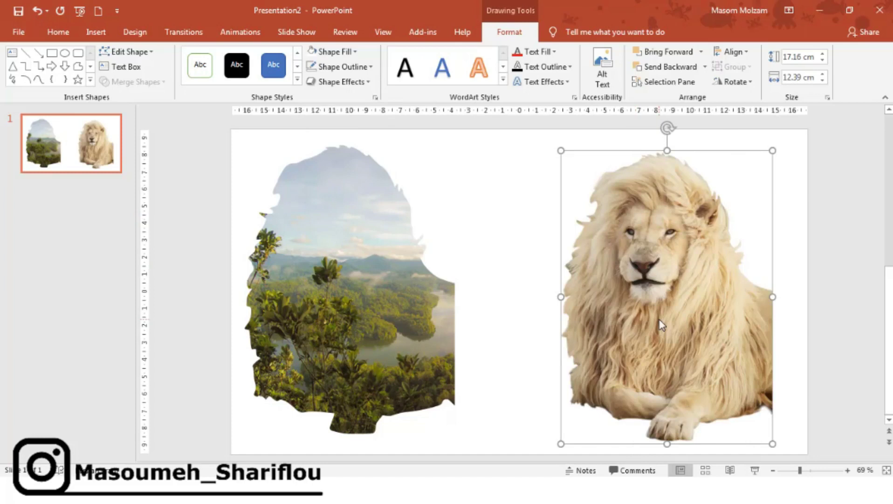
pyautogui.keyDown('shift'); pyautogui.click(661, 322); pyautogui.keyUp('shift')
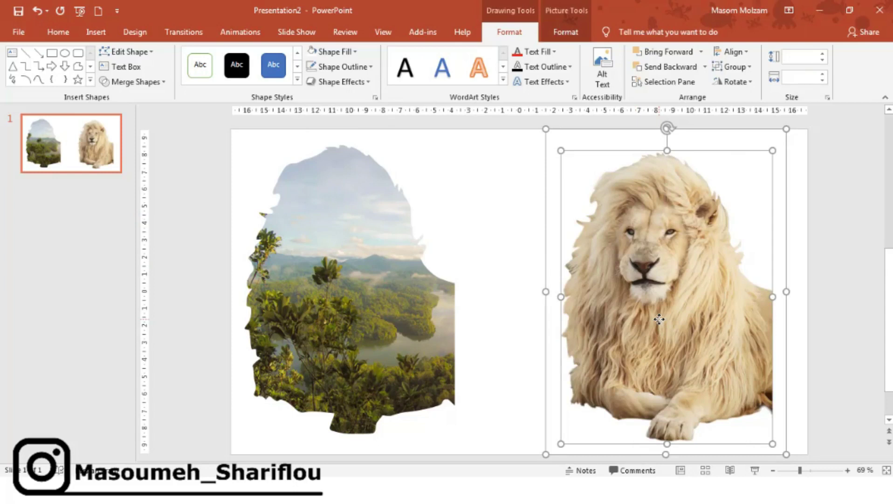
pyautogui.hotkey('ctrl', 'g')
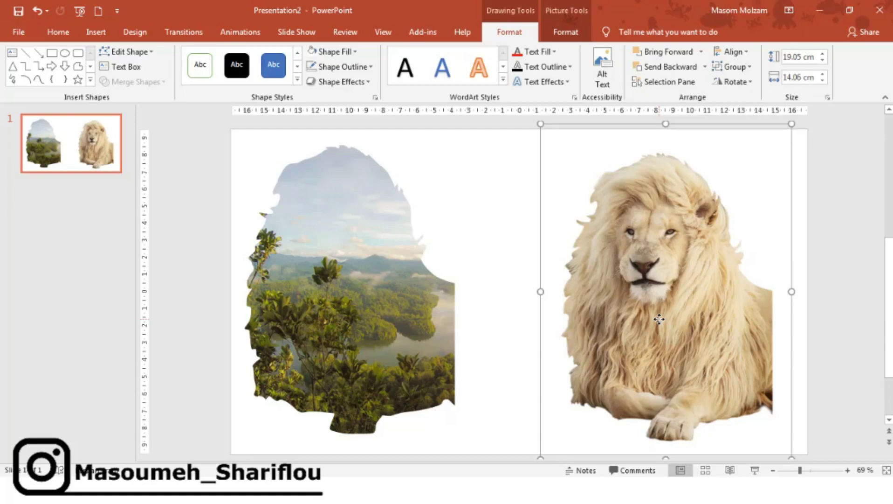
# Export the lion group as the JPEG Picture8.jpg, then delete it from the slide
pyautogui.rightClick(659, 319)
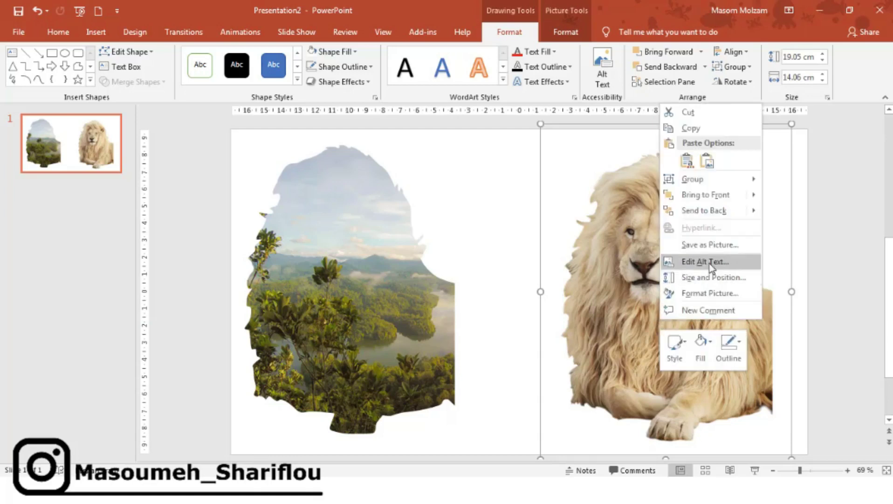
pyautogui.click(722, 245)
pyautogui.click(246, 404)
pyautogui.click(237, 424)
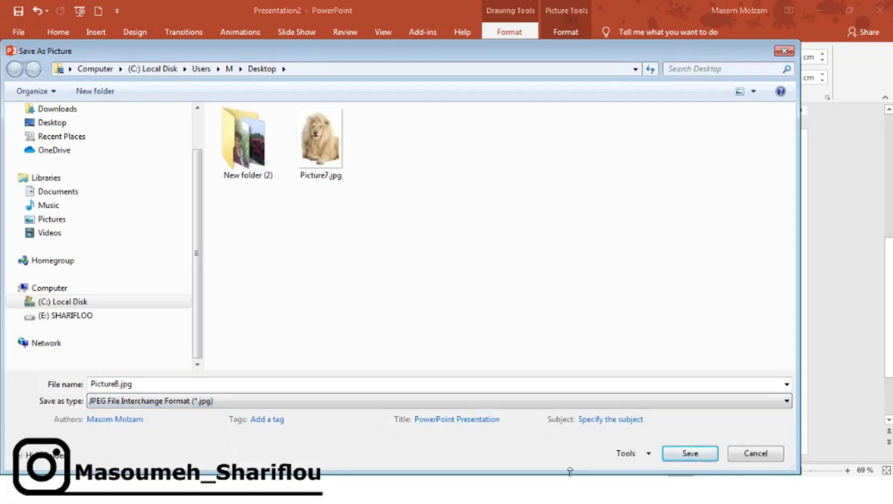
pyautogui.click(736, 457)
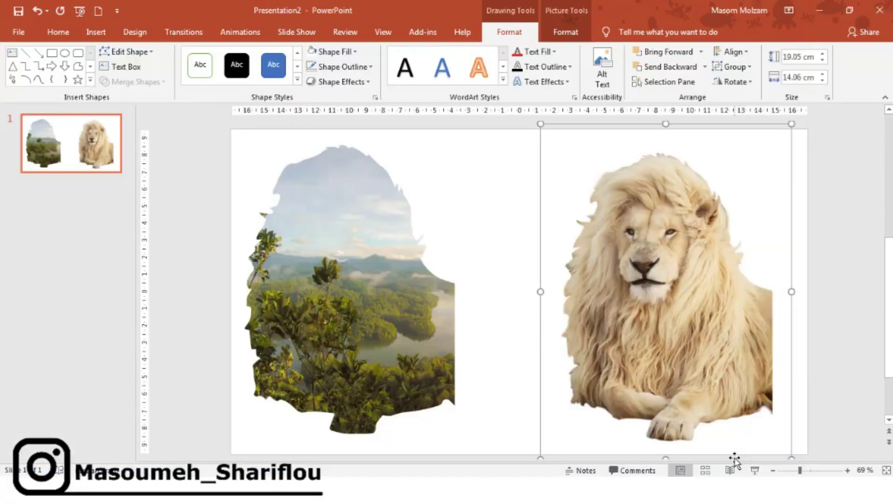
pyautogui.press('Delete')
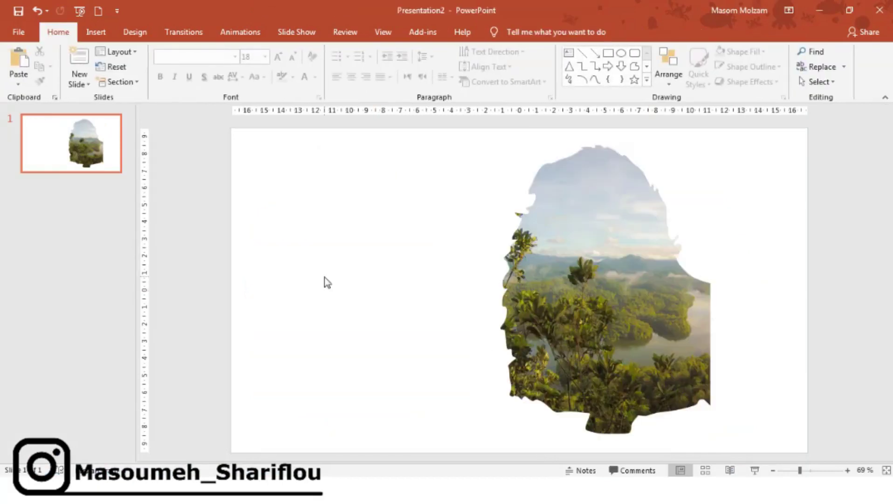
# Draw a rectangle with no outline over the left half of the silhouette
pyautogui.click(98, 35)
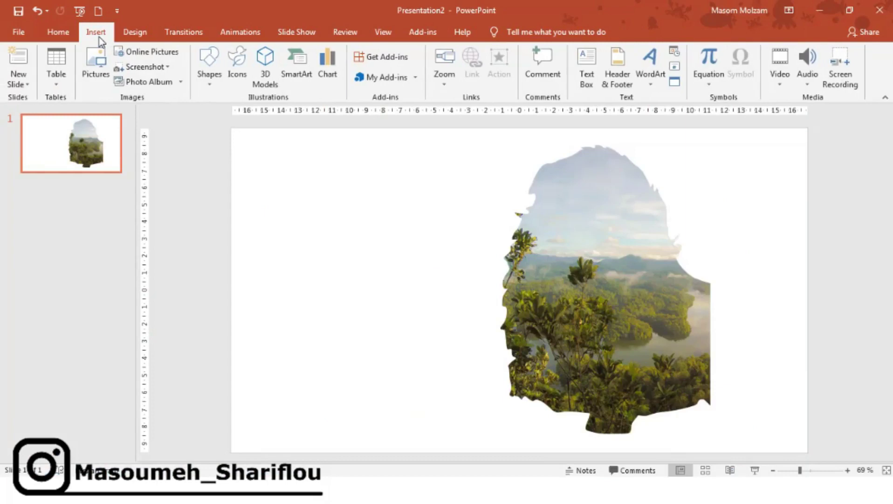
pyautogui.click(204, 86)
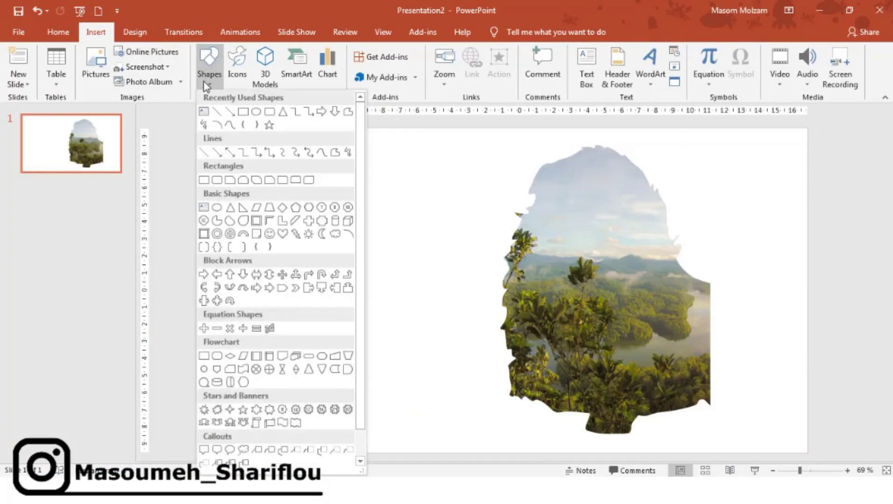
pyautogui.click(241, 111)
pyautogui.moveTo(605, 145)
pyautogui.mouseDown()
pyautogui.moveTo(568, 433)
pyautogui.moveTo(497, 435)
pyautogui.mouseUp()
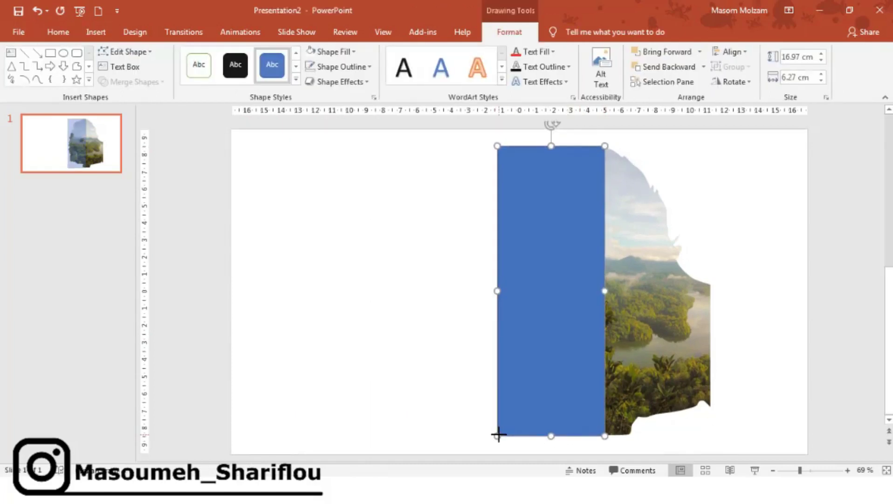
pyautogui.click(365, 71)
pyautogui.click(357, 214)
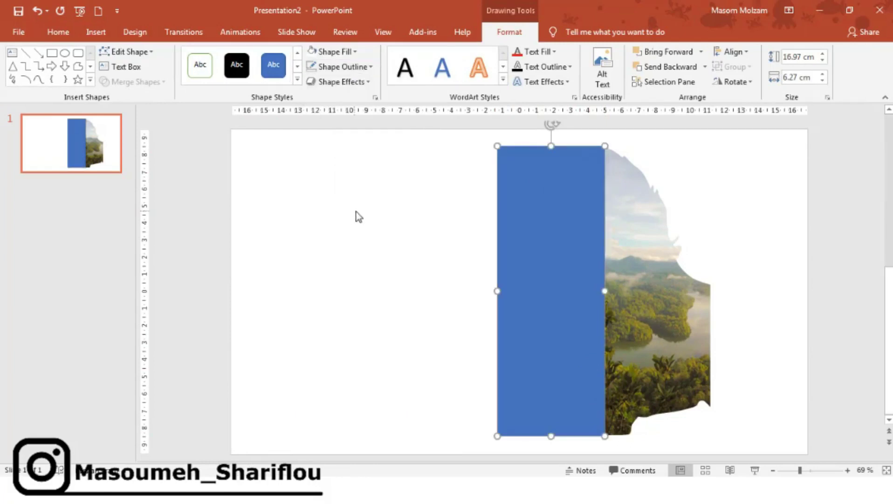
# Fill the rectangle with Picture2.jpg and enlarge it to about 18.99 × 6.82 cm
pyautogui.rightClick(577, 283)
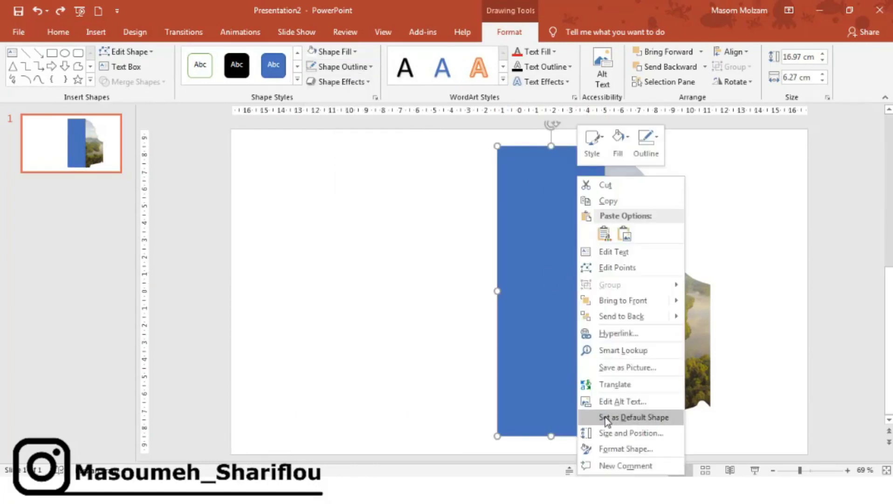
pyautogui.click(630, 448)
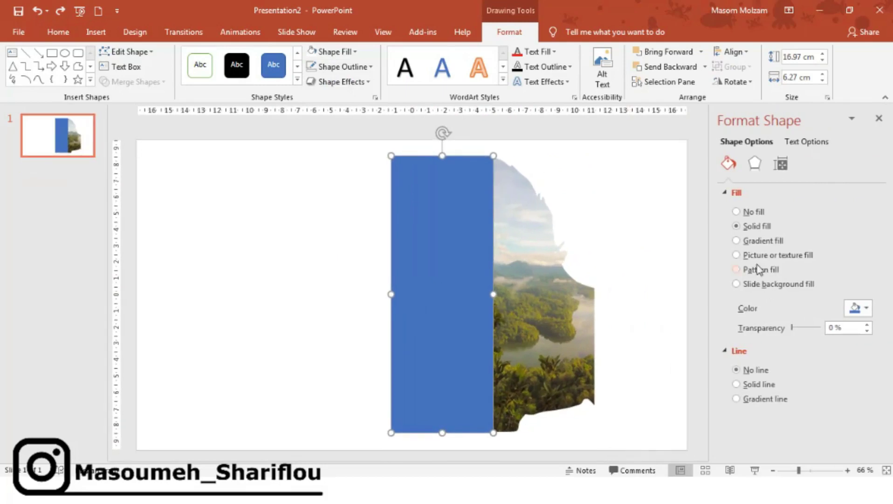
pyautogui.click(737, 256)
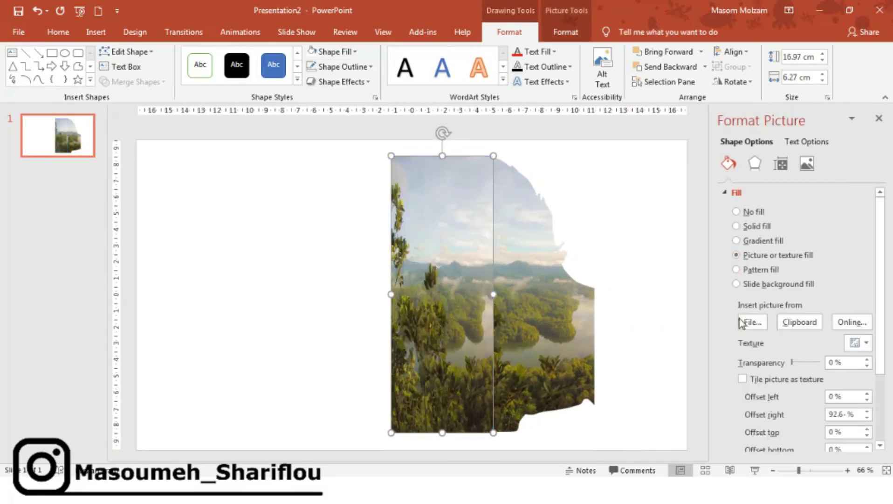
pyautogui.click(750, 321)
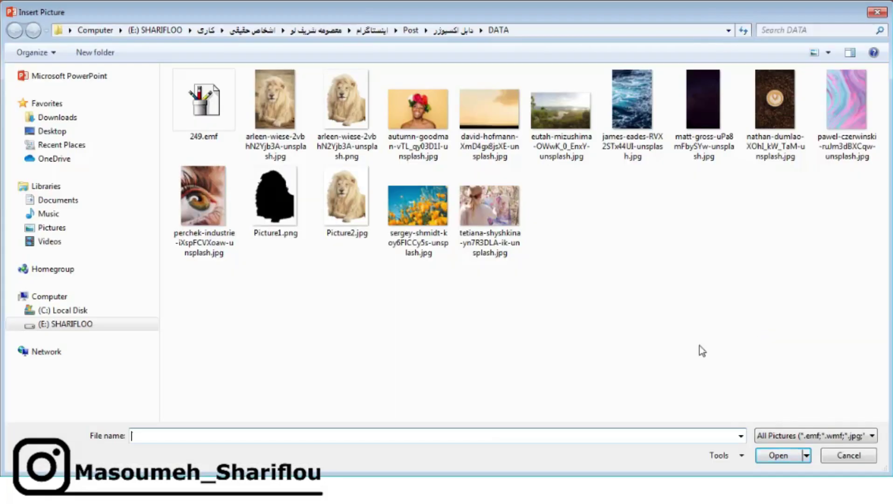
pyautogui.doubleClick(359, 231)
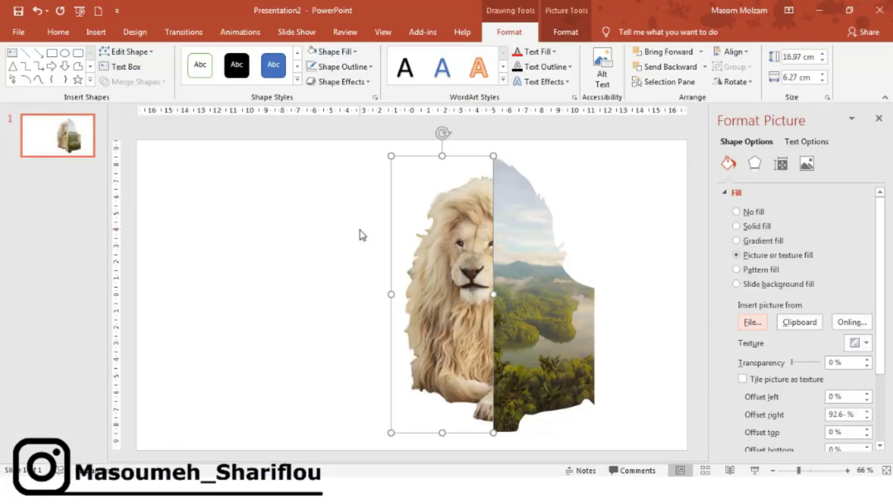
pyautogui.moveTo(443, 431); pyautogui.dragTo(443, 442)
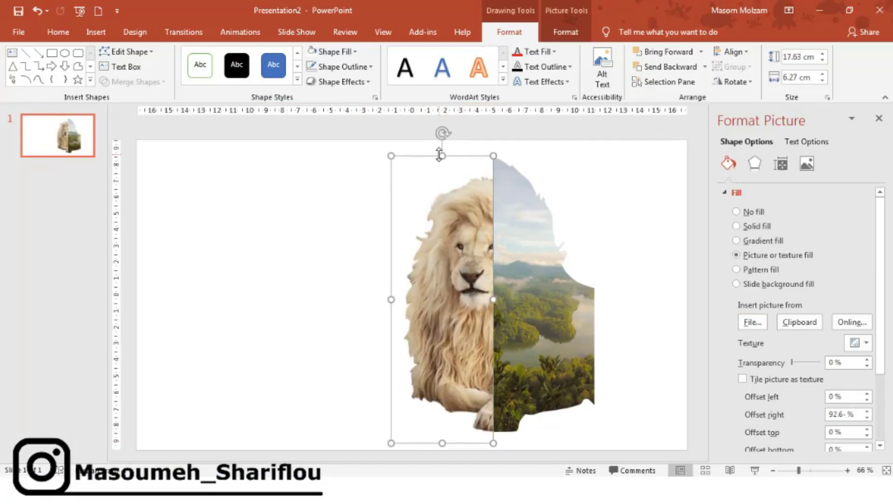
pyautogui.moveTo(442, 155); pyautogui.dragTo(455, 130)
pyautogui.moveTo(389, 293); pyautogui.dragTo(382, 293)
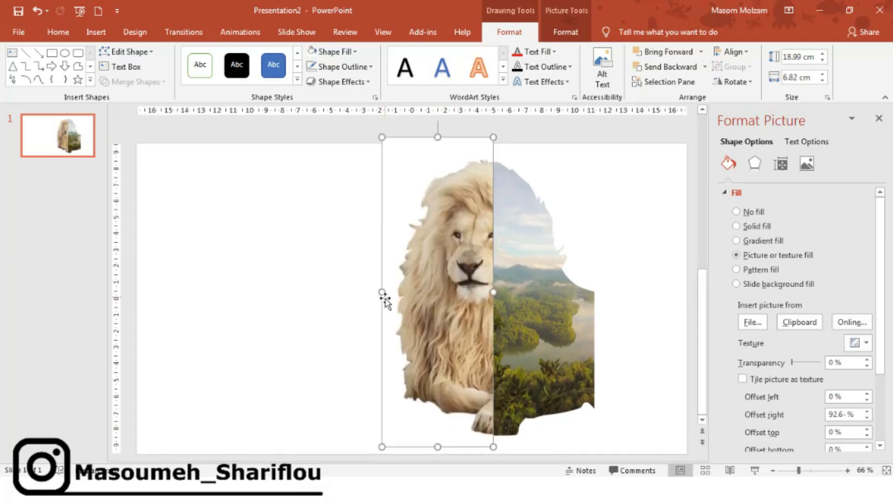
# Crop the lion picture outward to reveal more of the lion
pyautogui.click(565, 32)
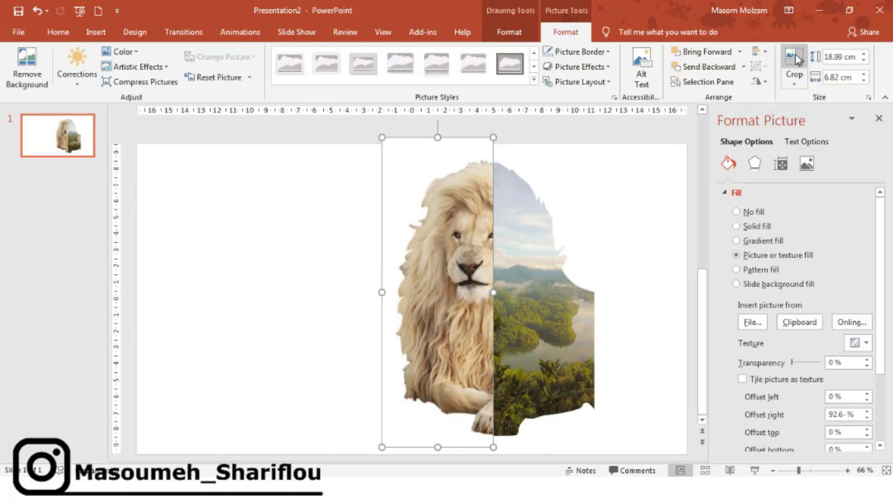
pyautogui.click(793, 60)
pyautogui.moveTo(493, 286); pyautogui.dragTo(504, 294)
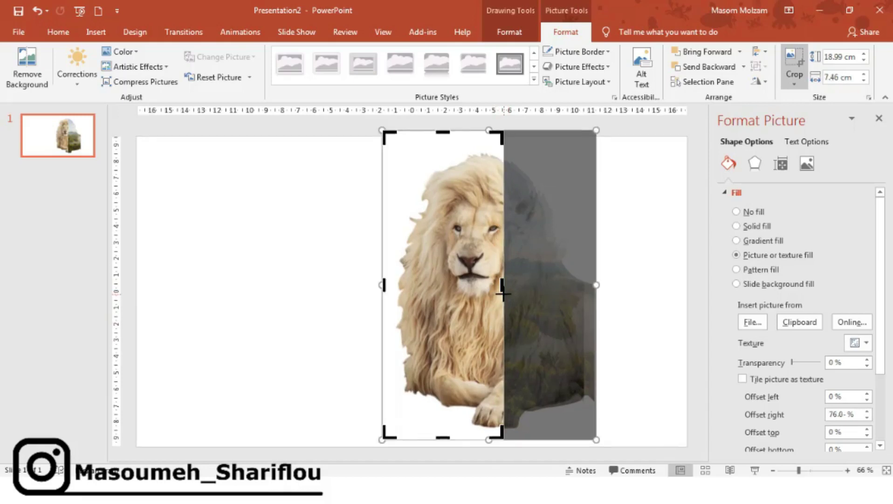
pyautogui.click(556, 305)
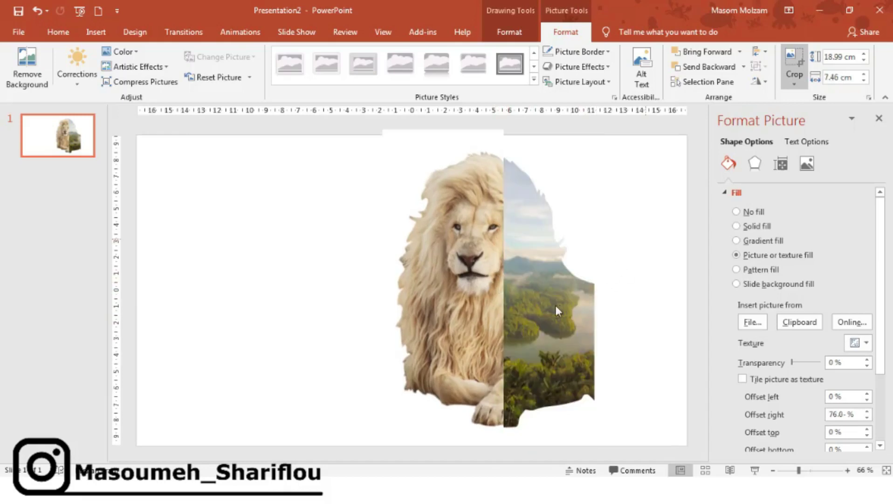
# Give the lion picture 19 pt soft edges and 34% fill transparency
pyautogui.click(464, 210)
pyautogui.doubleClick(464, 209)
pyautogui.moveTo(752, 281); pyautogui.dragTo(765, 283)
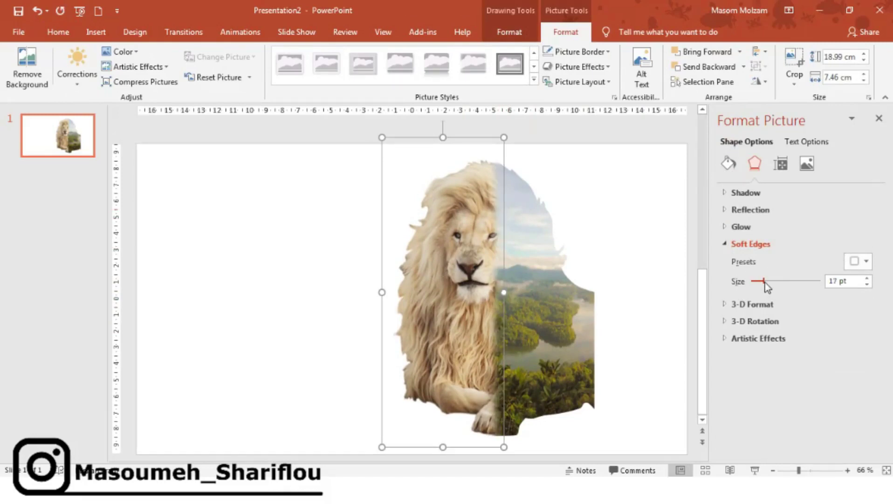
pyautogui.click(728, 163)
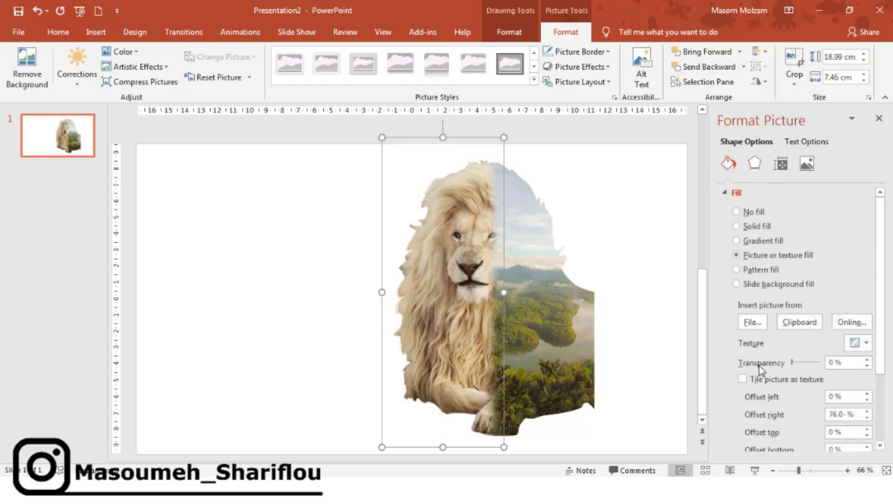
pyautogui.moveTo(793, 362); pyautogui.dragTo(802, 368)
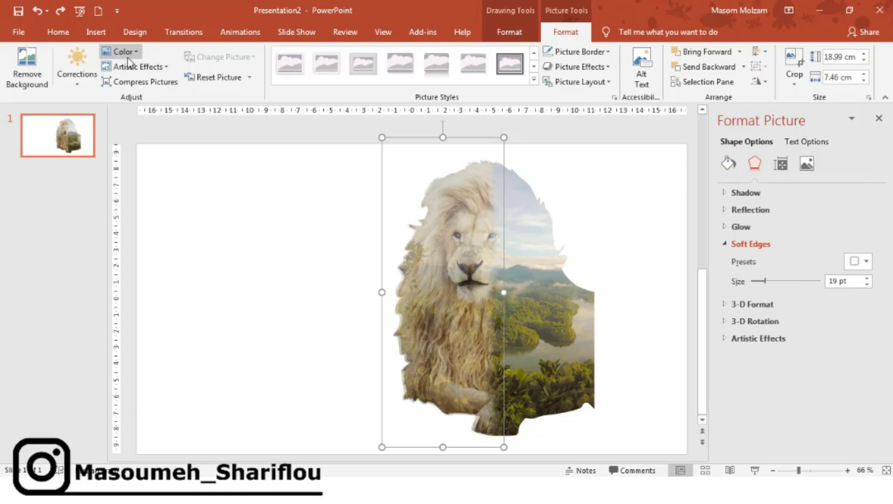
# Recolor the lion picture to grayscale and deselect it to view the blend
pyautogui.click(125, 53)
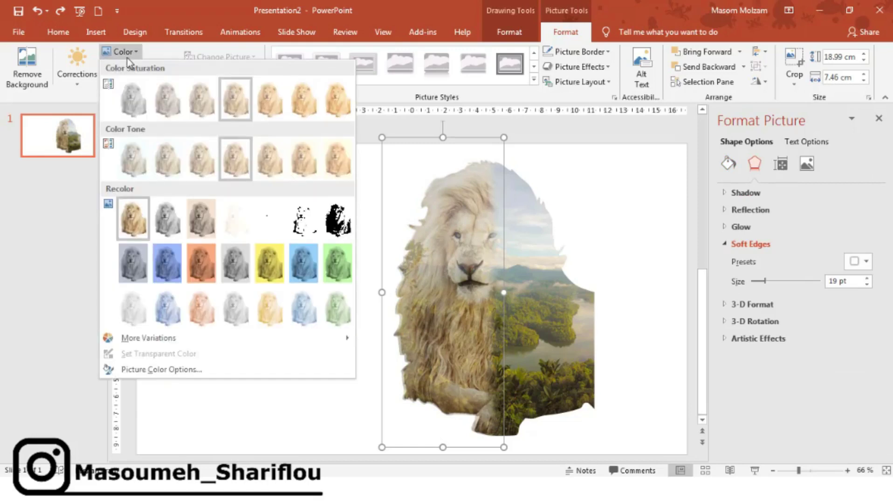
pyautogui.click(167, 217)
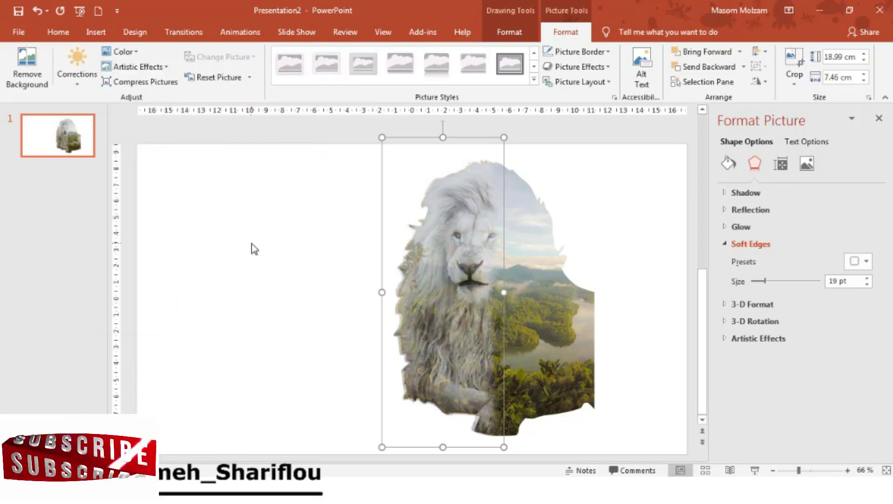
pyautogui.click(251, 243)
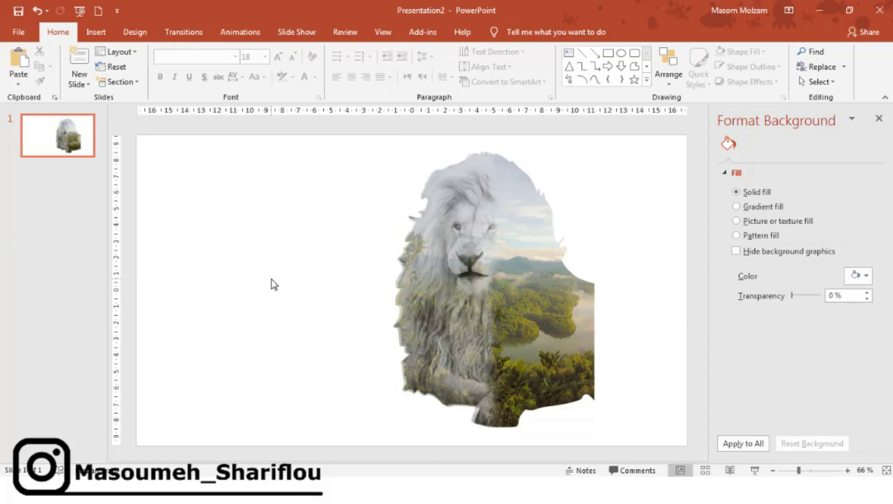
# Bring the finished deck forward, view slides 1 and 3, and return to slide 1
pyautogui.click(345, 441)
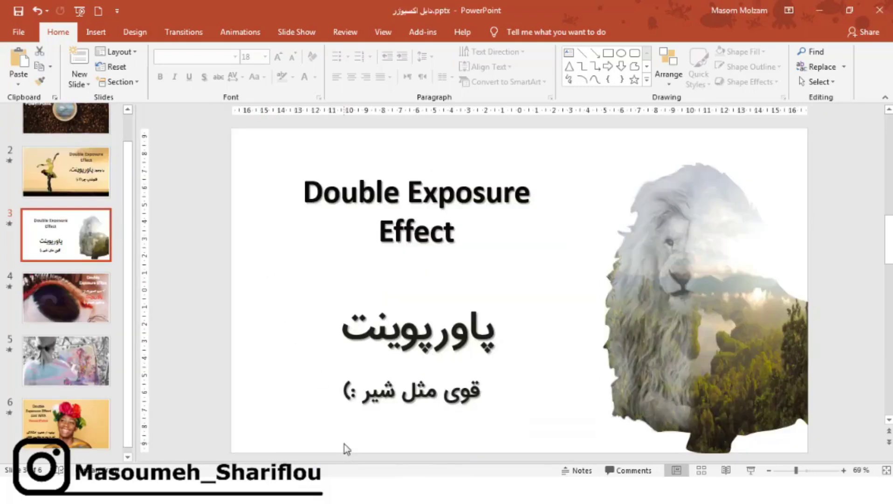
pyautogui.scroll(2, 126, 204)
pyautogui.click(100, 152)
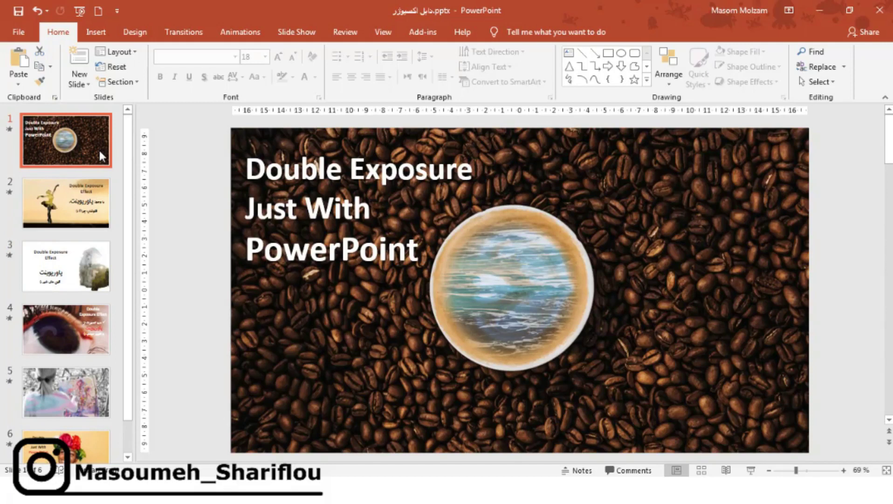
pyautogui.click(109, 266)
pyautogui.click(92, 142)
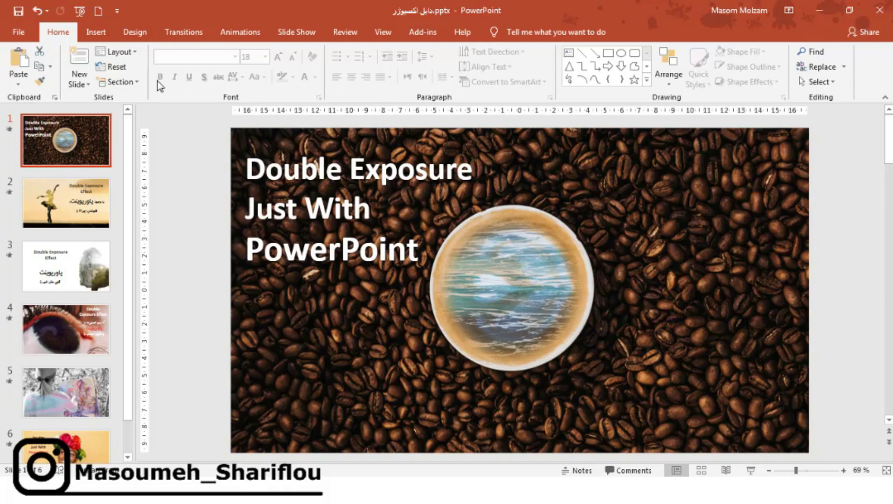
# Draw a 9.12 × 9.2 cm oval over the coffee cup with no outline
pyautogui.click(96, 33)
pyautogui.click(215, 83)
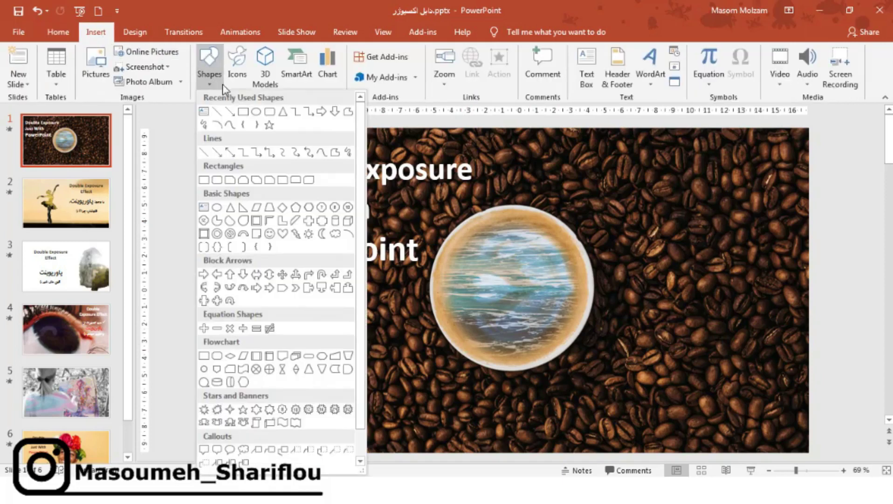
pyautogui.click(256, 111)
pyautogui.moveTo(459, 225)
pyautogui.mouseDown()
pyautogui.moveTo(519, 314)
pyautogui.moveTo(586, 350)
pyautogui.mouseUp()
pyautogui.moveTo(508, 349); pyautogui.dragTo(509, 366)
pyautogui.moveTo(587, 288); pyautogui.dragTo(589, 288)
pyautogui.click(360, 70)
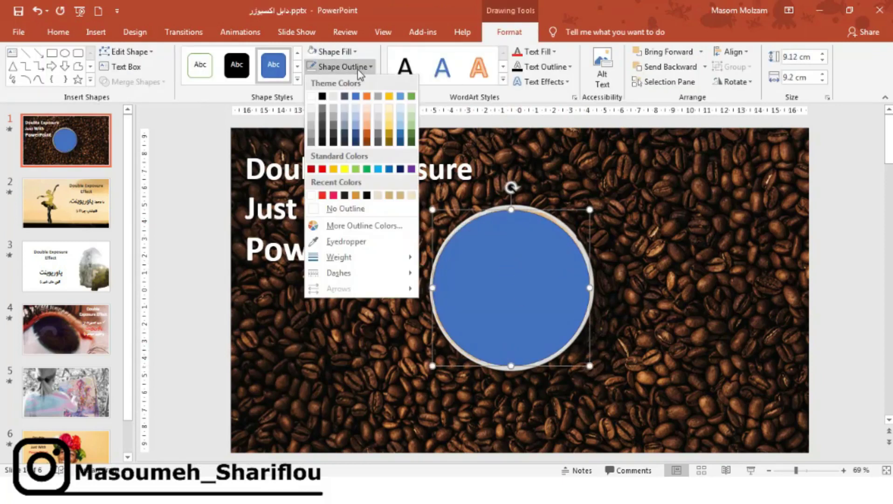
pyautogui.click(365, 208)
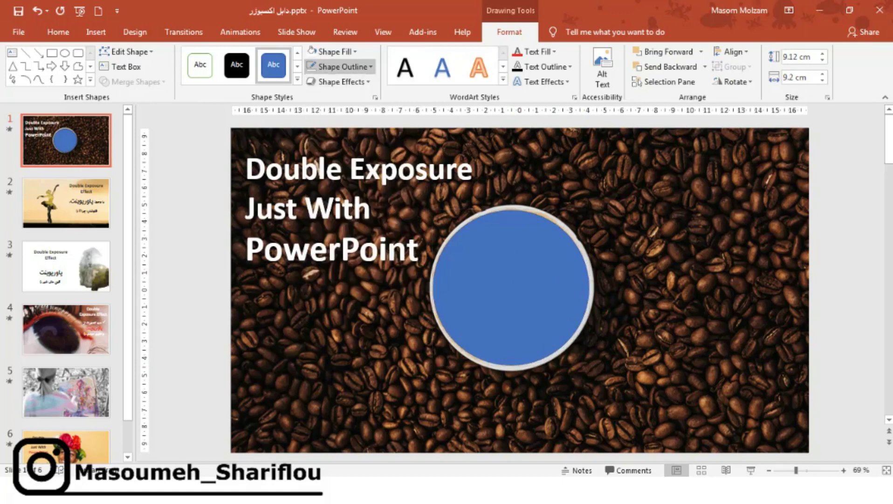
# Switch the circle's fill to Picture or texture fill in Format Shape
pyautogui.rightClick(507, 287)
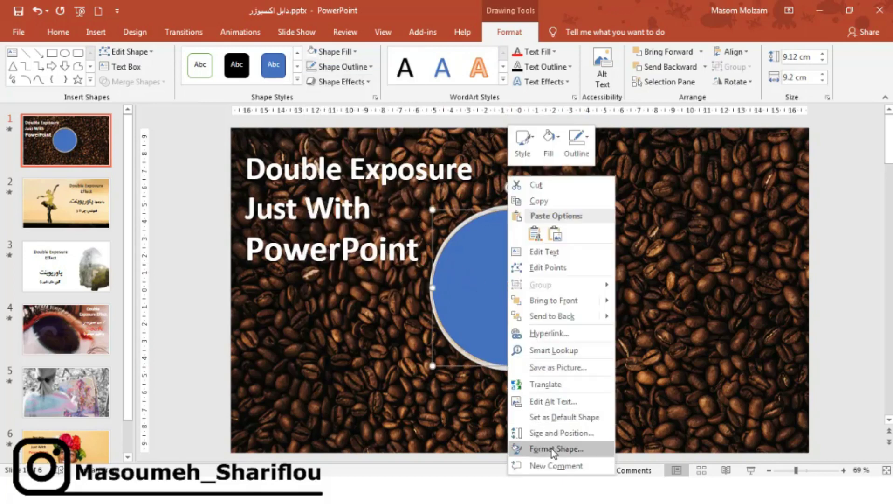
pyautogui.click(556, 448)
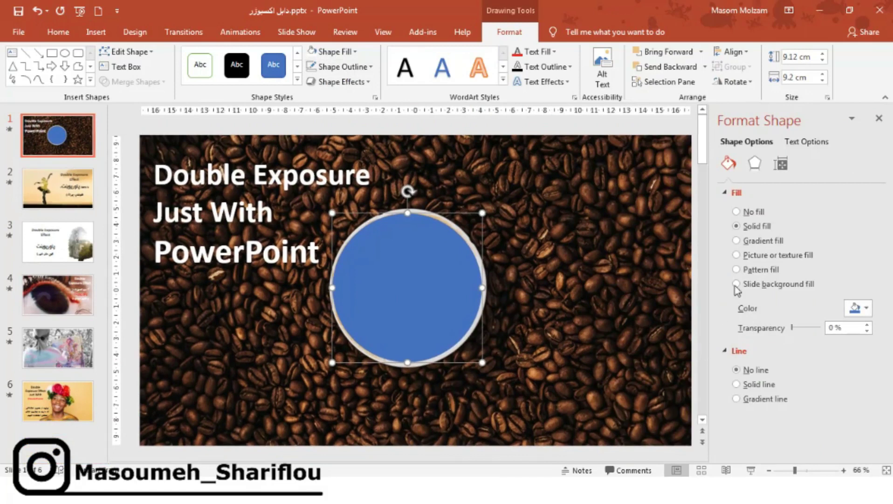
pyautogui.click(749, 255)
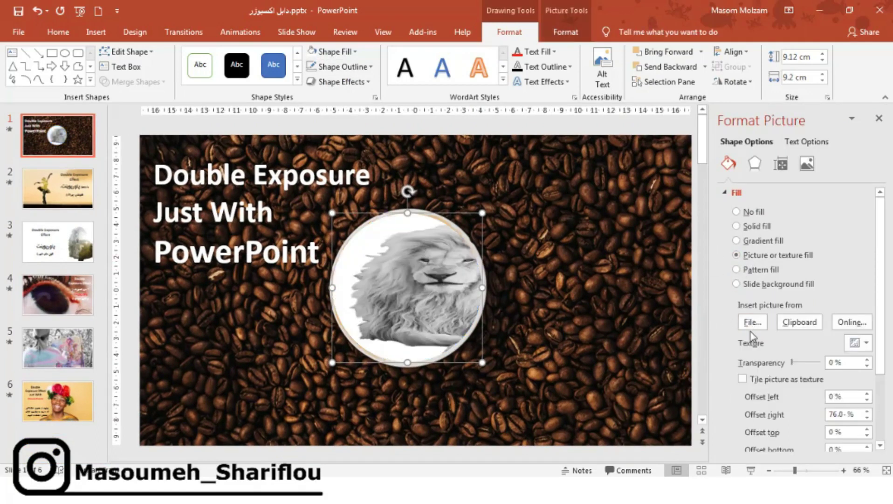
# Fill the circle with the ocean photo at 52% transparency
pyautogui.click(749, 323)
pyautogui.click(638, 114)
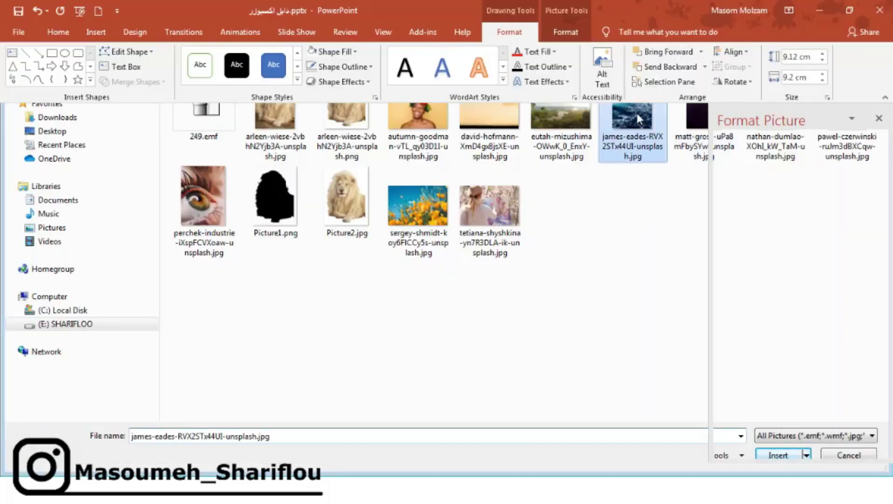
pyautogui.doubleClick(639, 114)
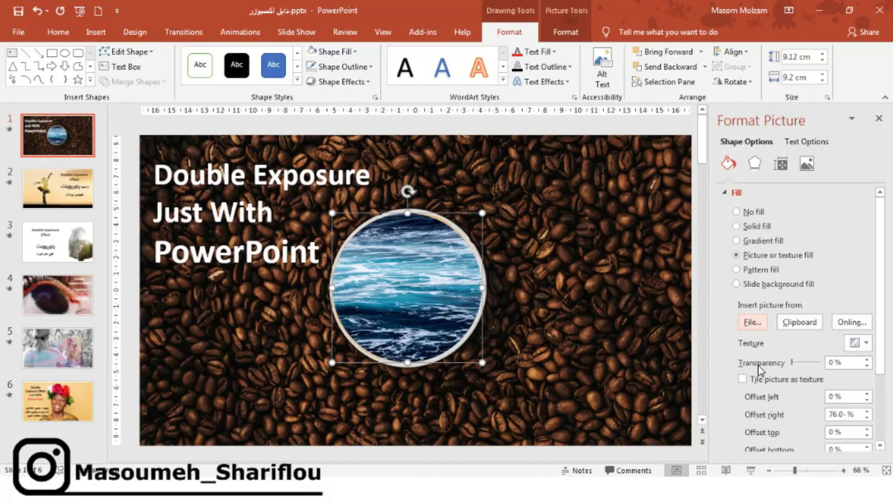
pyautogui.moveTo(793, 362); pyautogui.dragTo(810, 370)
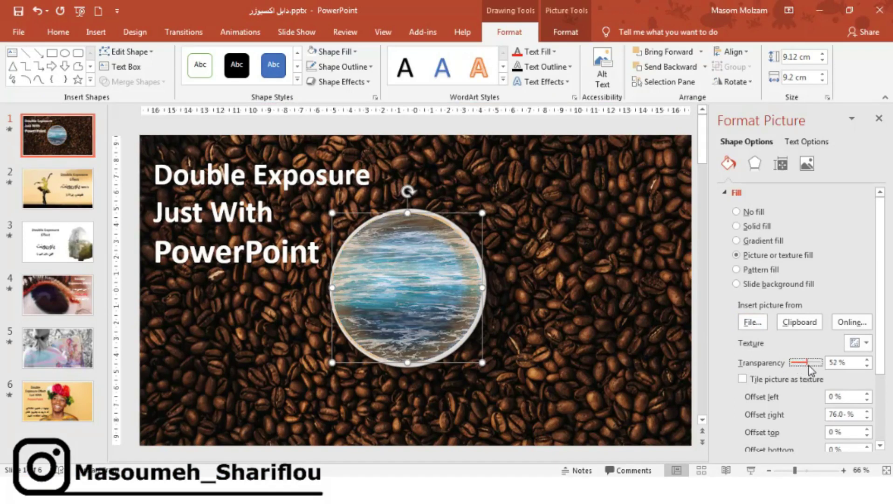
# Give the circle 11 pt soft edges, check the result, and go to slide 6
pyautogui.click(755, 164)
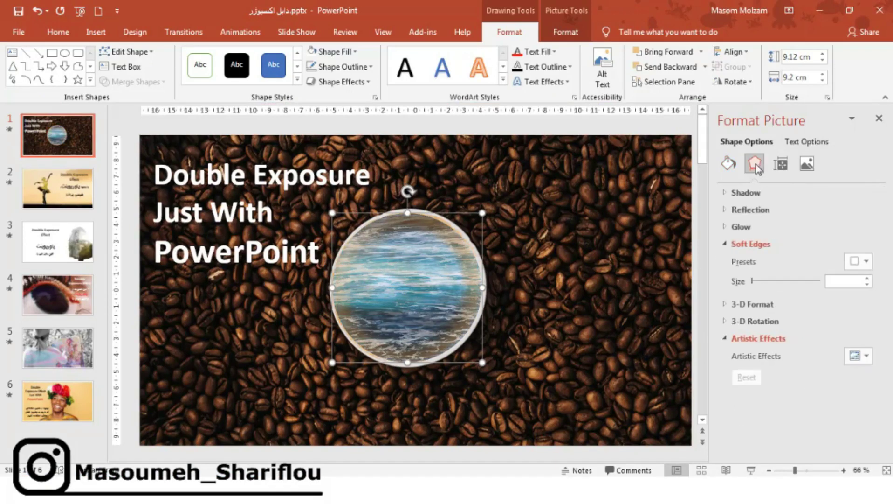
pyautogui.click(754, 282)
pyautogui.moveTo(761, 282); pyautogui.dragTo(761, 283)
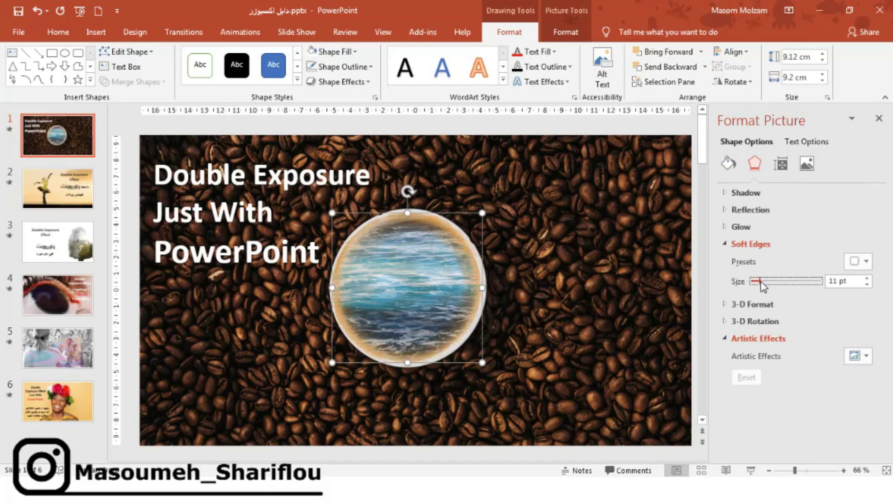
pyautogui.click(599, 255)
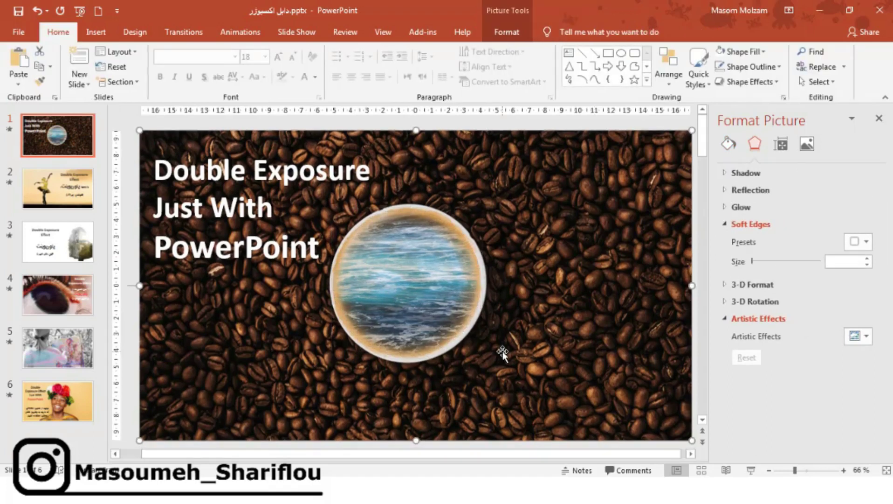
pyautogui.click(83, 419)
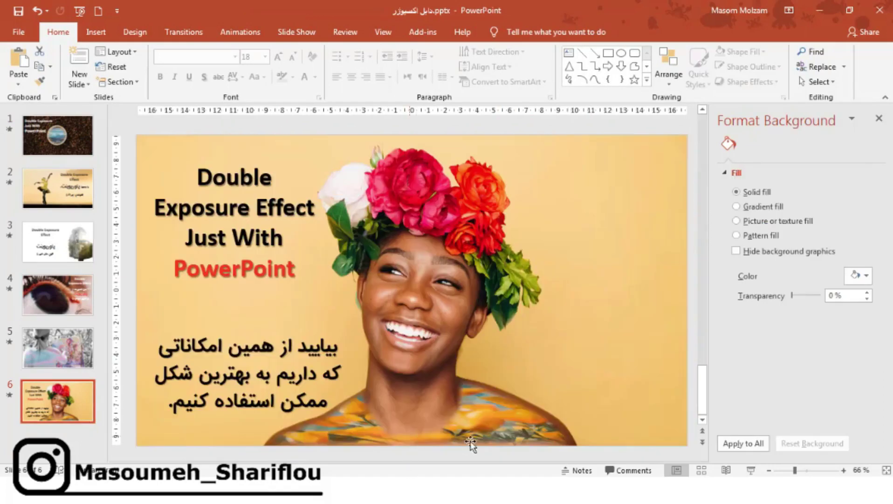
# Select the shoulder picture on slide 6 and pick the Freeform: Shape tool
pyautogui.click(470, 442)
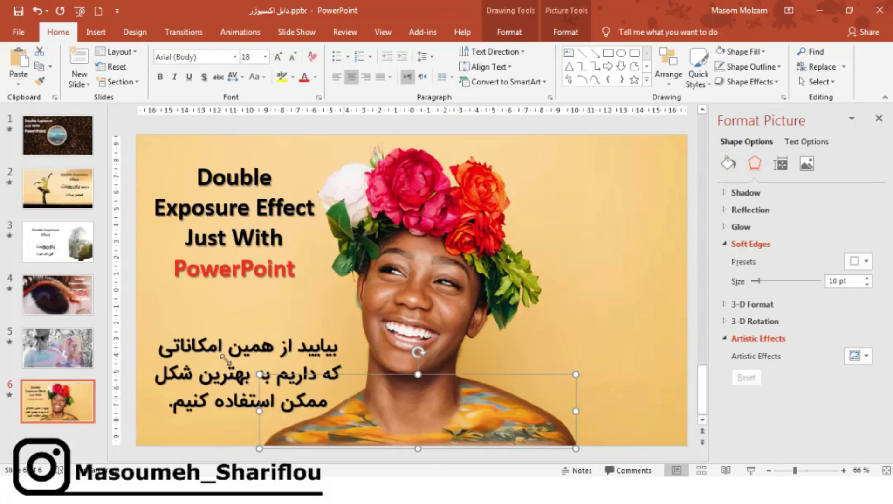
pyautogui.click(95, 32)
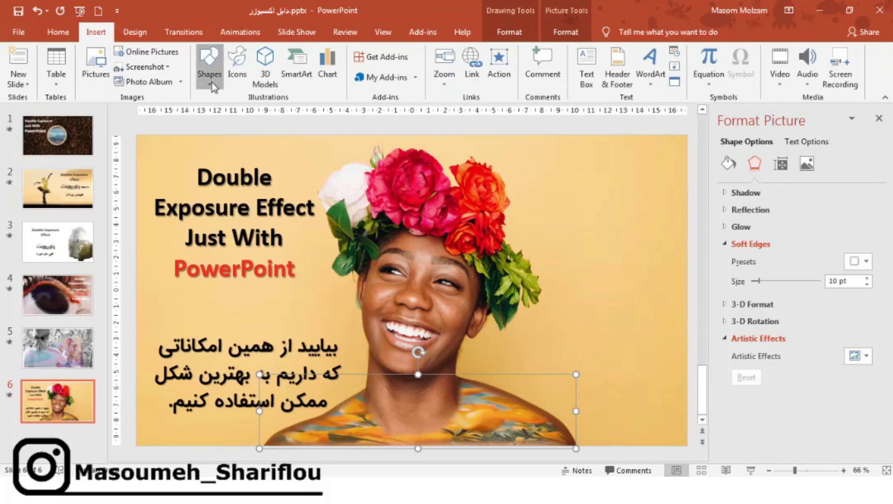
pyautogui.click(209, 66)
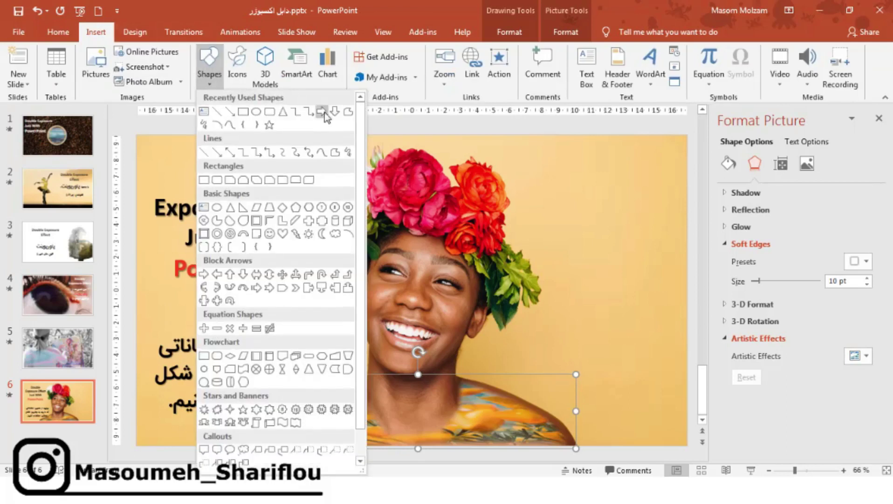
pyautogui.click(348, 112)
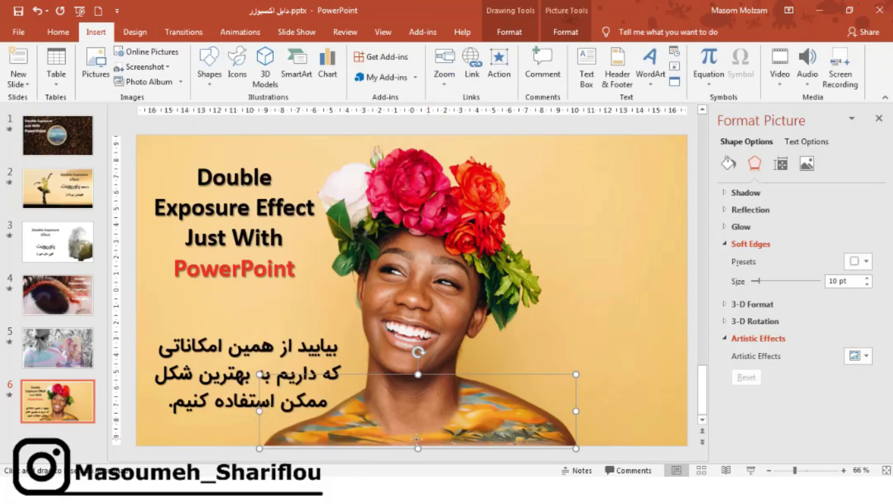